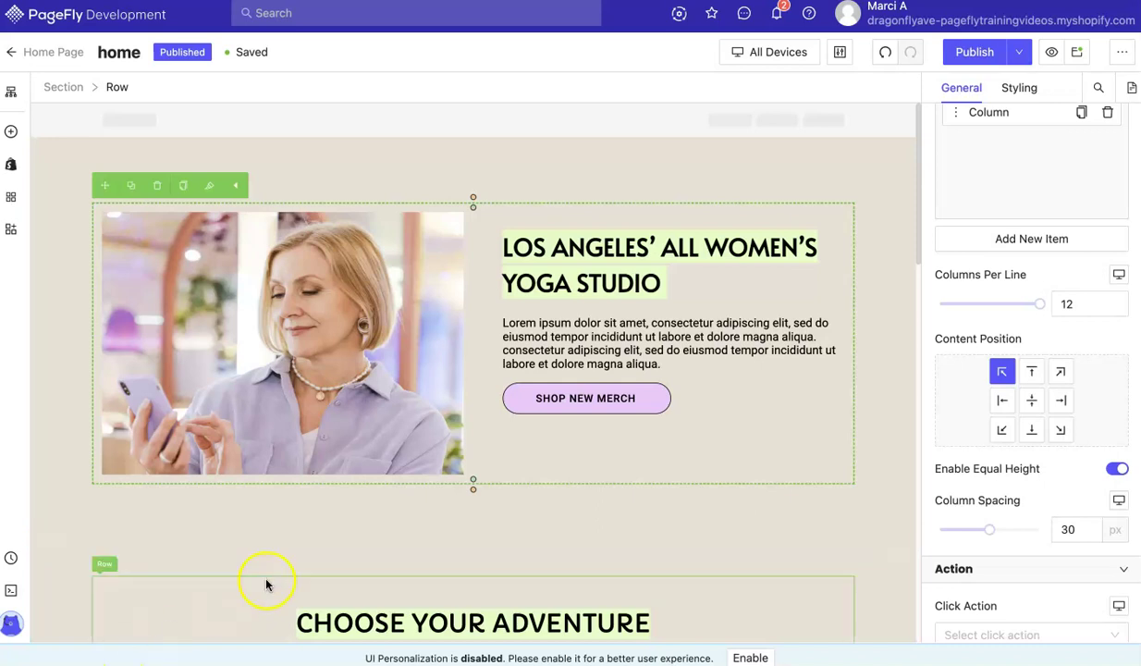
# Select the SHOP NEW MERCH button in the yoga studio hero row's text column.
pyautogui.scroll(-5, 590, 442)
pyautogui.scroll(-3, 589, 445)
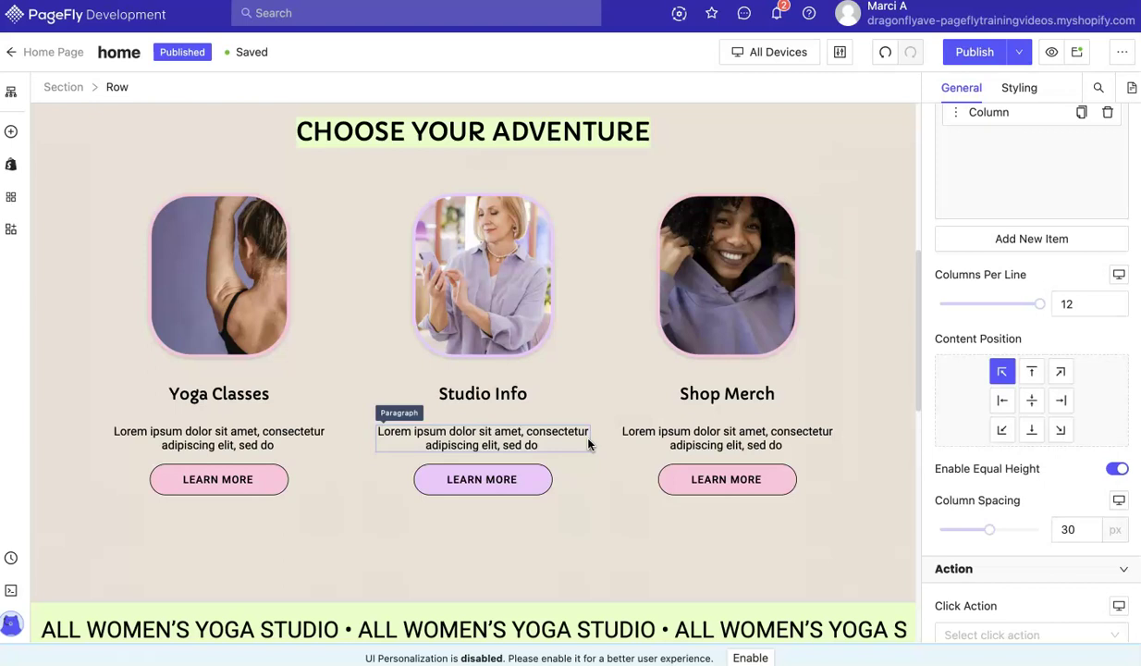
pyautogui.scroll(5, 588, 445)
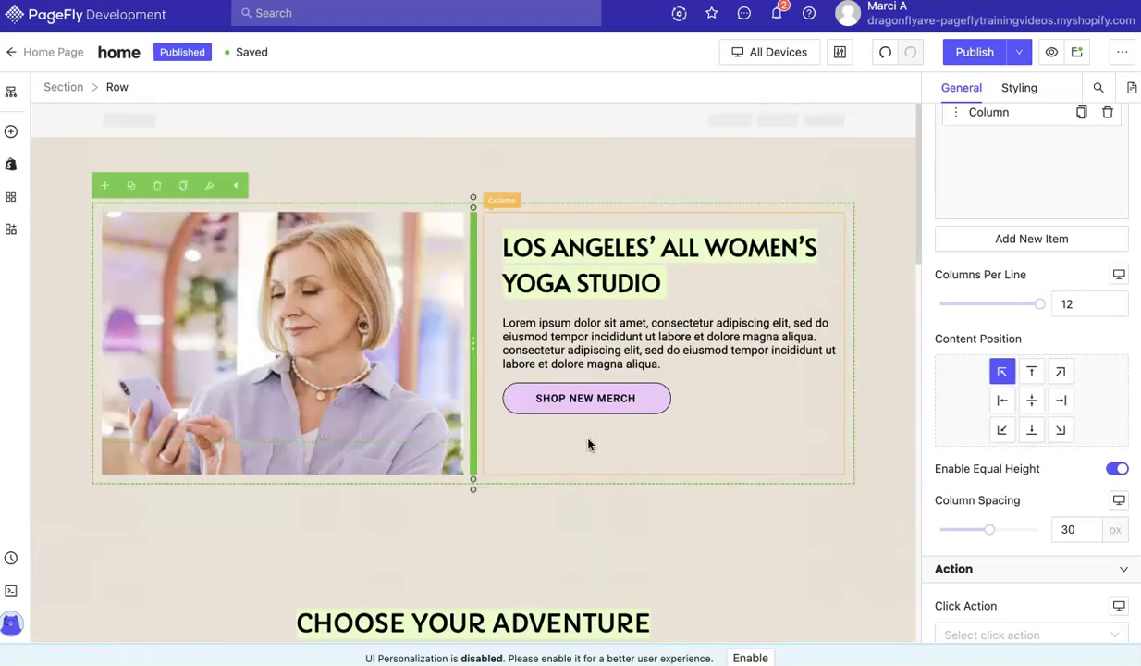
pyautogui.click(589, 523)
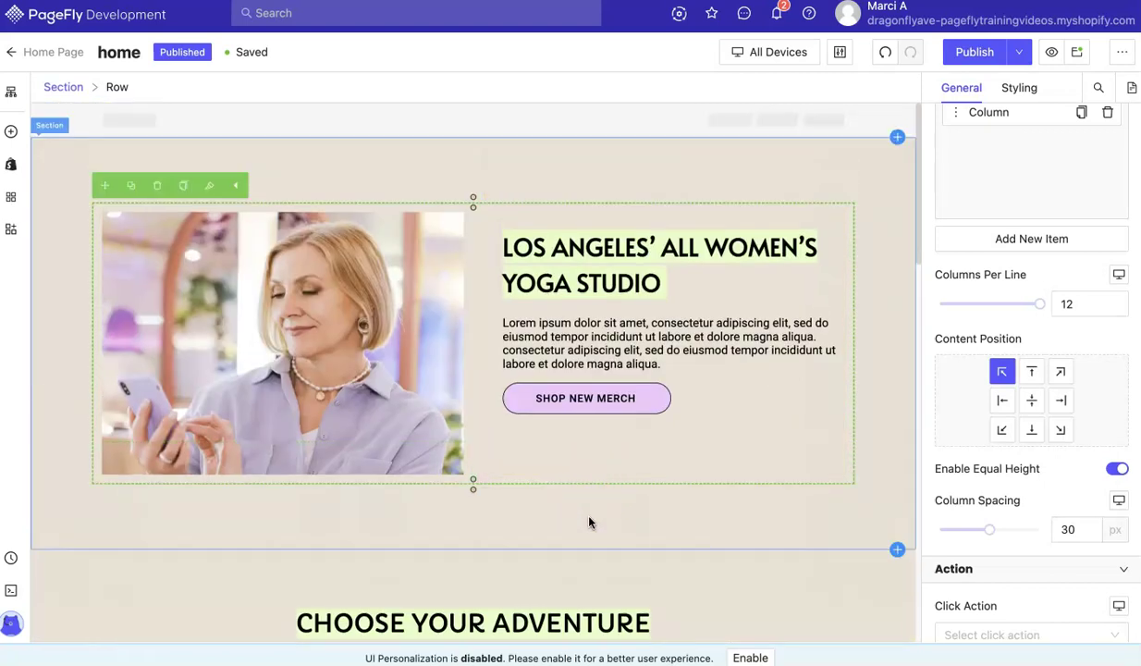
pyautogui.click(562, 479)
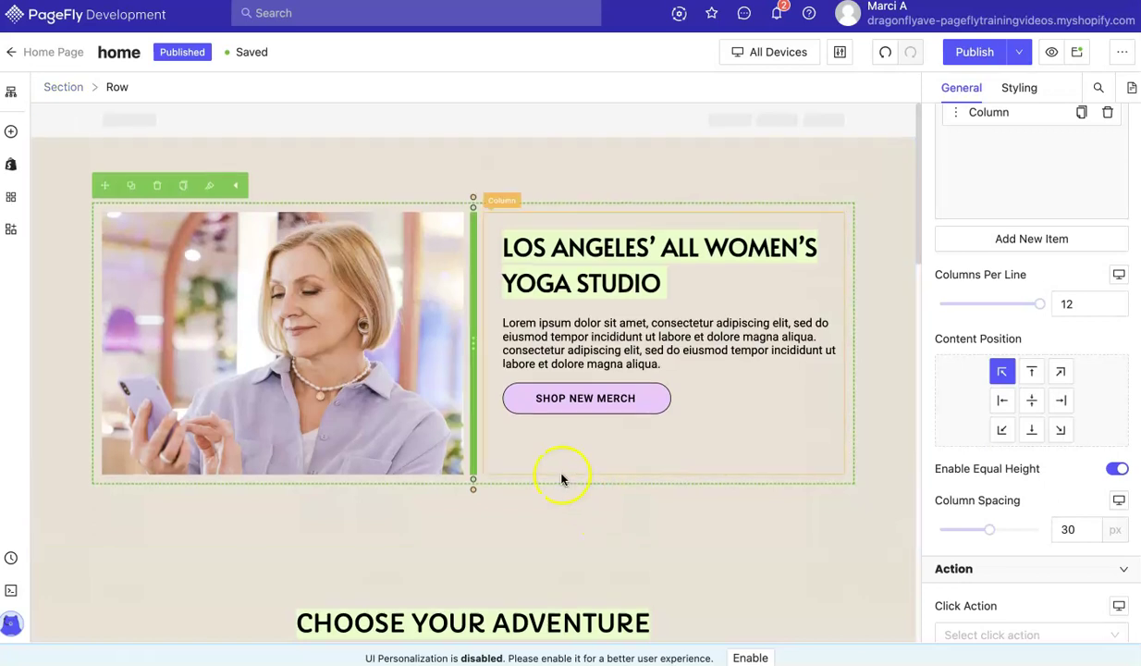
pyautogui.scroll(-1, 562, 479)
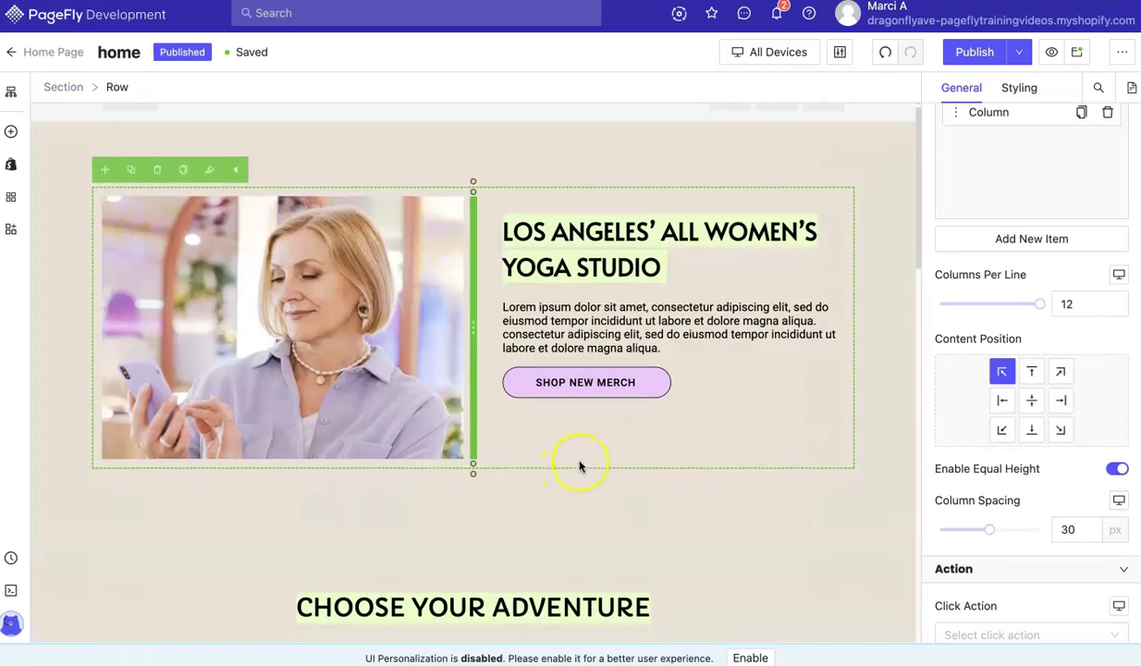
pyautogui.click(567, 383)
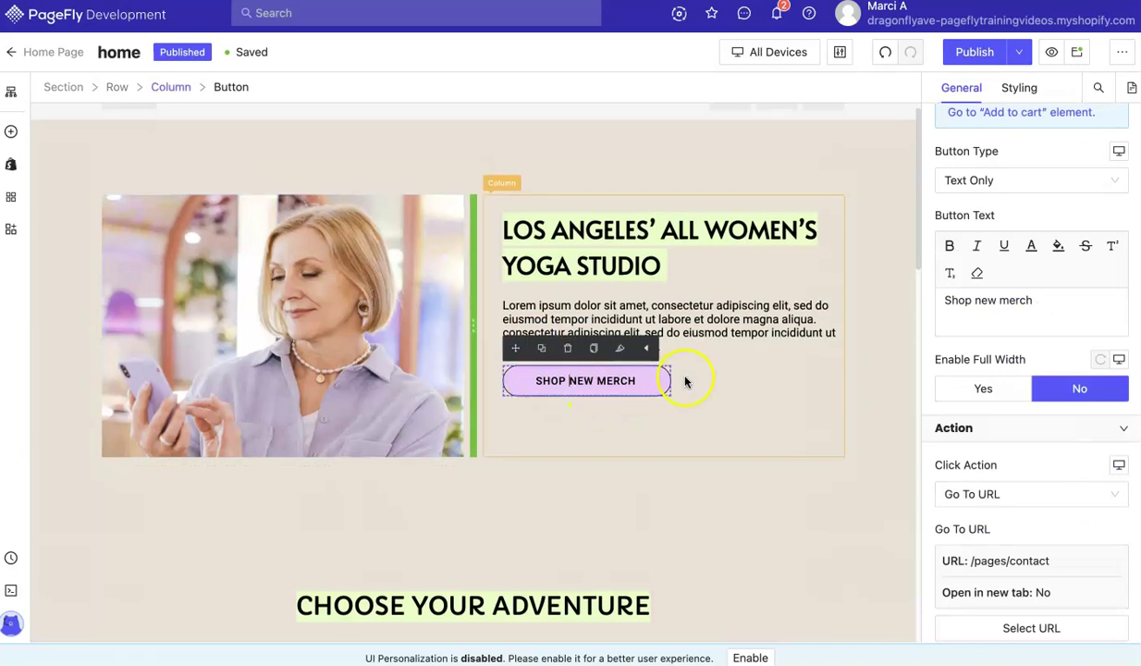
# Replace the hero button's label with 'Get in touch'.
pyautogui.tripleClick(968, 302)
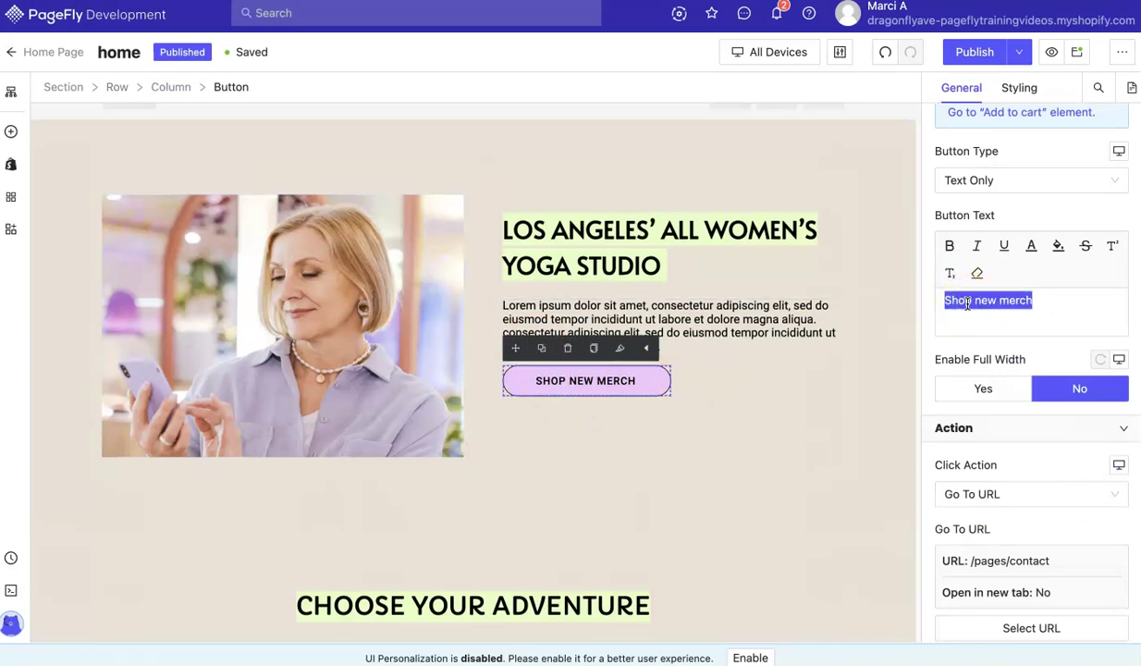
pyautogui.press('BackSpace')
pyautogui.write('Get')
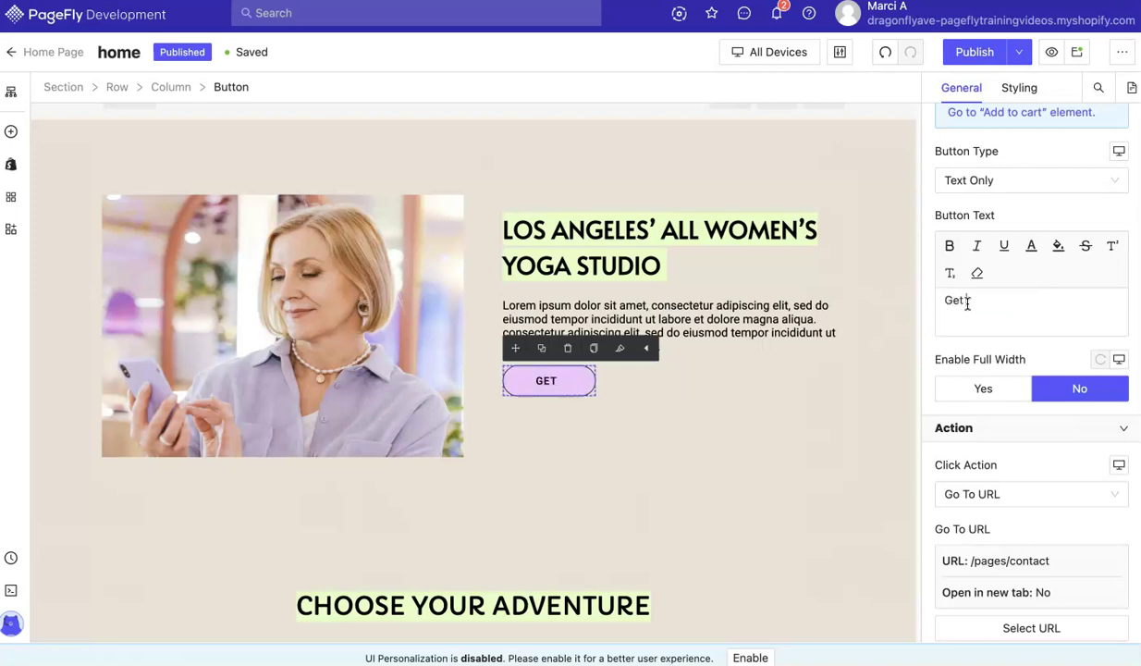
pyautogui.write(' in touch')
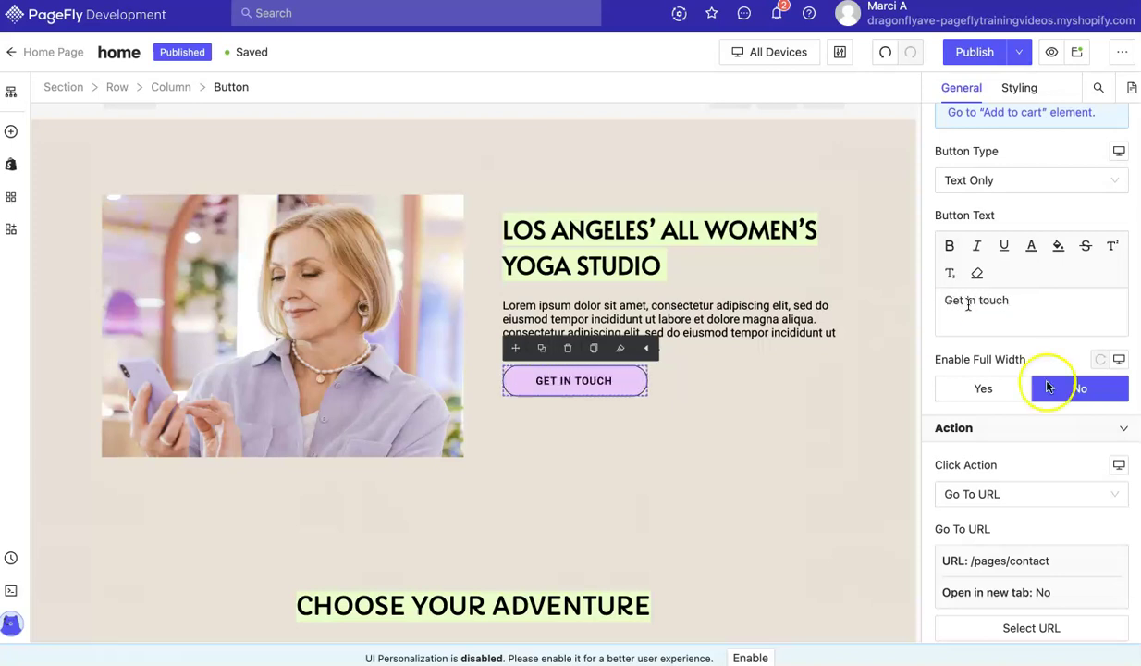
# Clear the button's existing click action and list the available actions.
pyautogui.click(1114, 493)
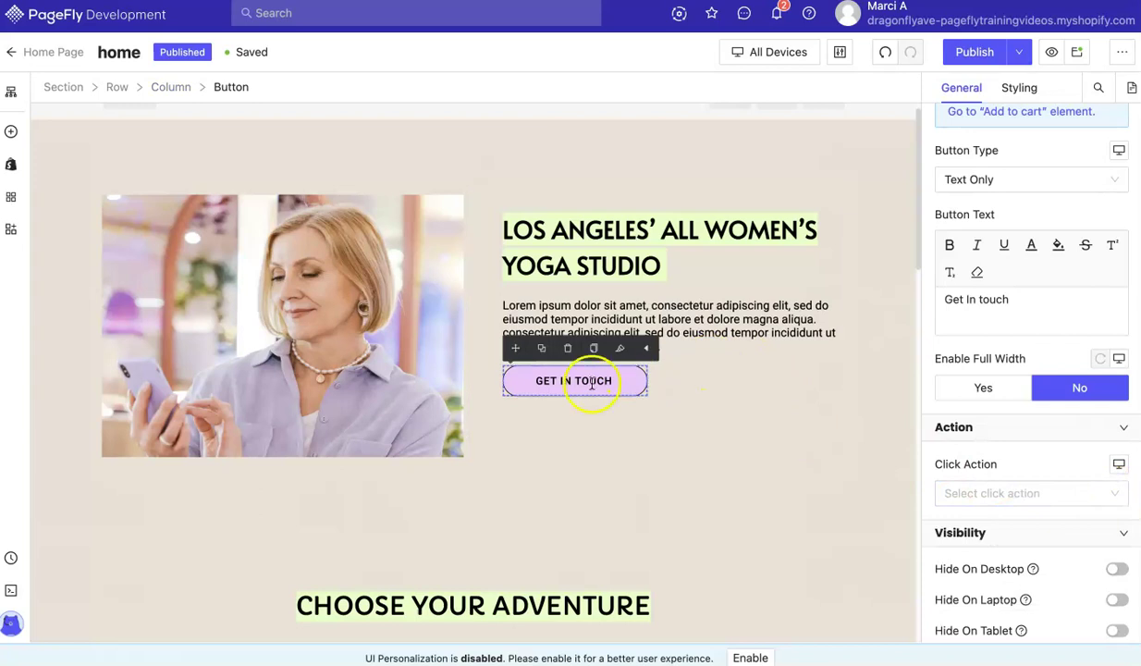
pyautogui.scroll(-1, 1011, 426)
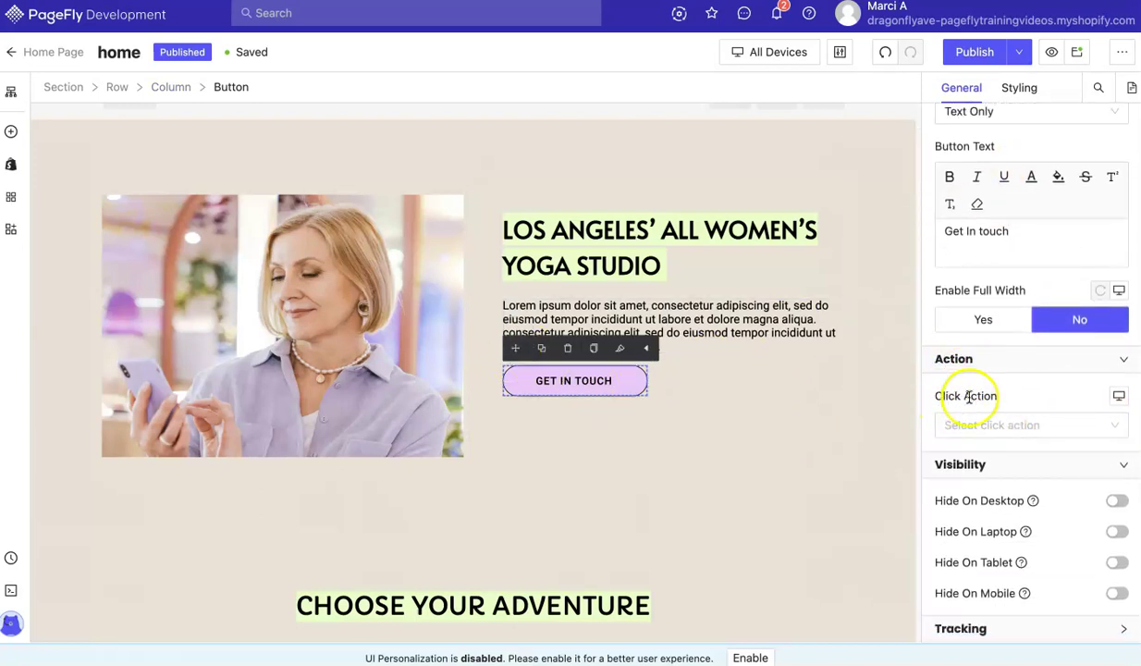
pyautogui.click(1013, 425)
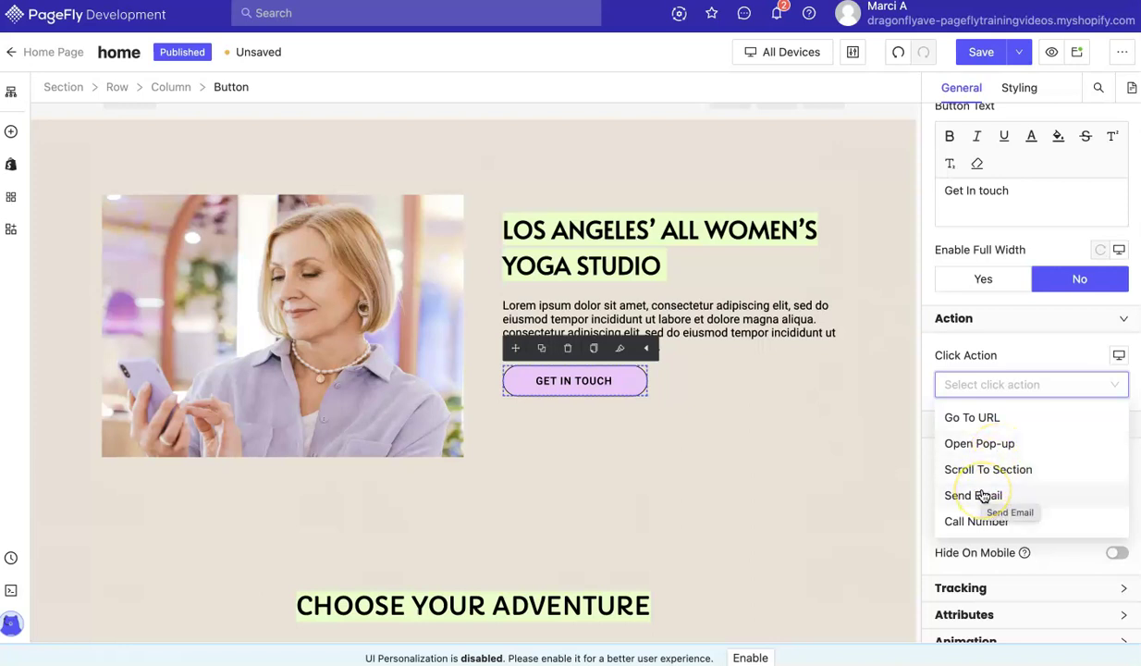
# Set the button's click action to Go To URL, linking the Contact page (/pages/contact).
pyautogui.click(970, 417)
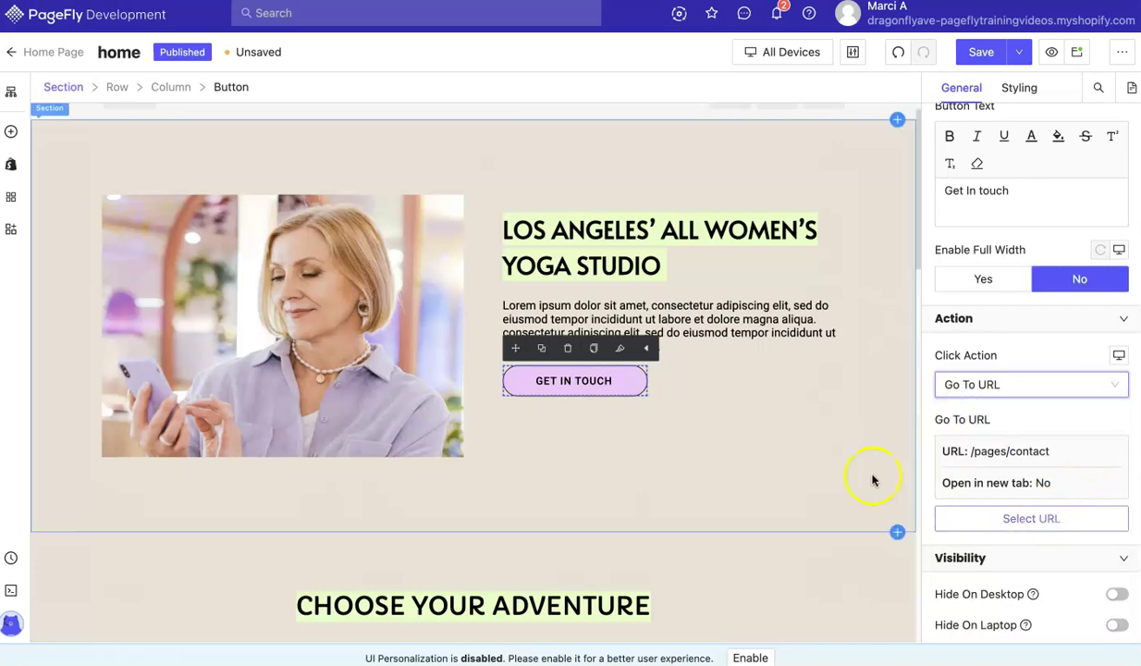
pyautogui.click(1033, 520)
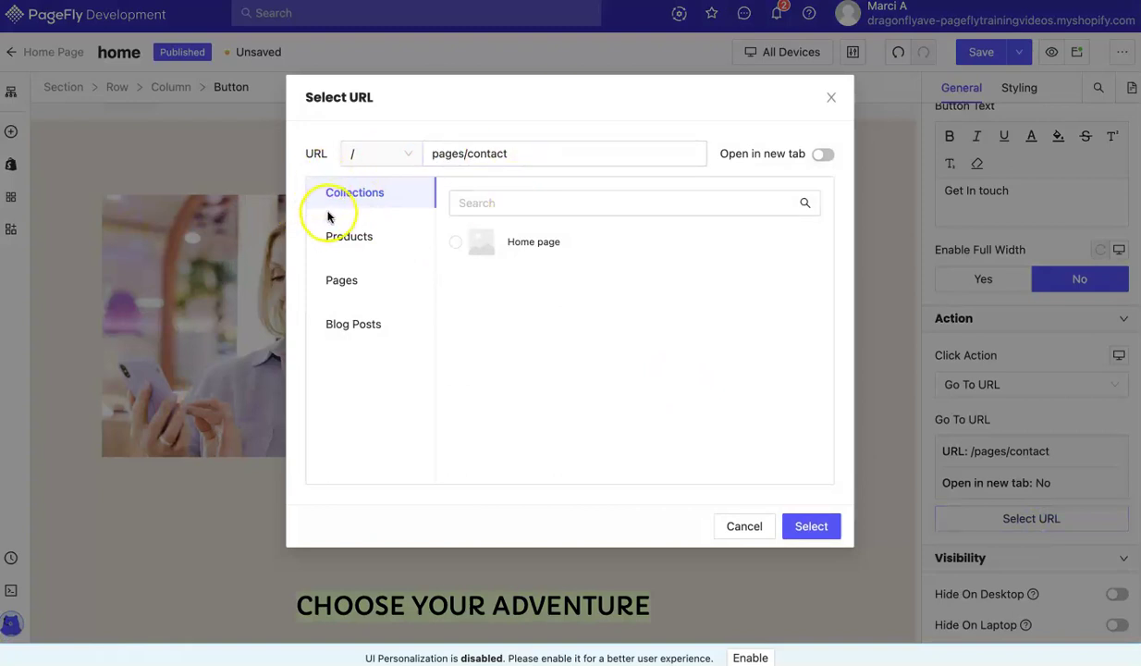
pyautogui.click(341, 327)
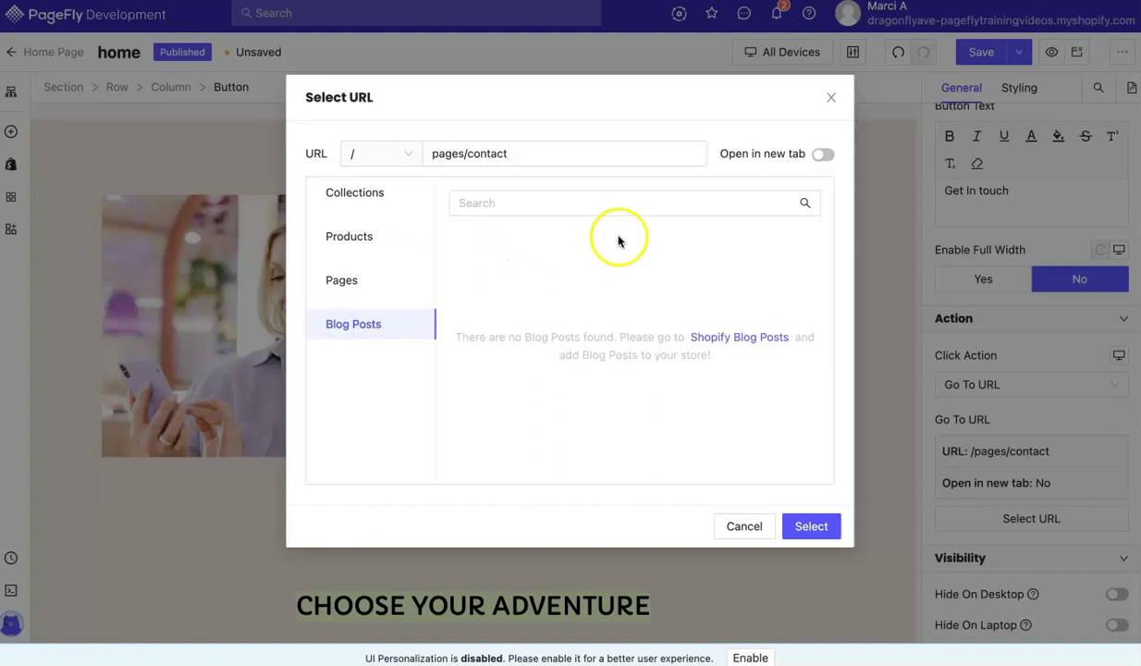
pyautogui.click(360, 282)
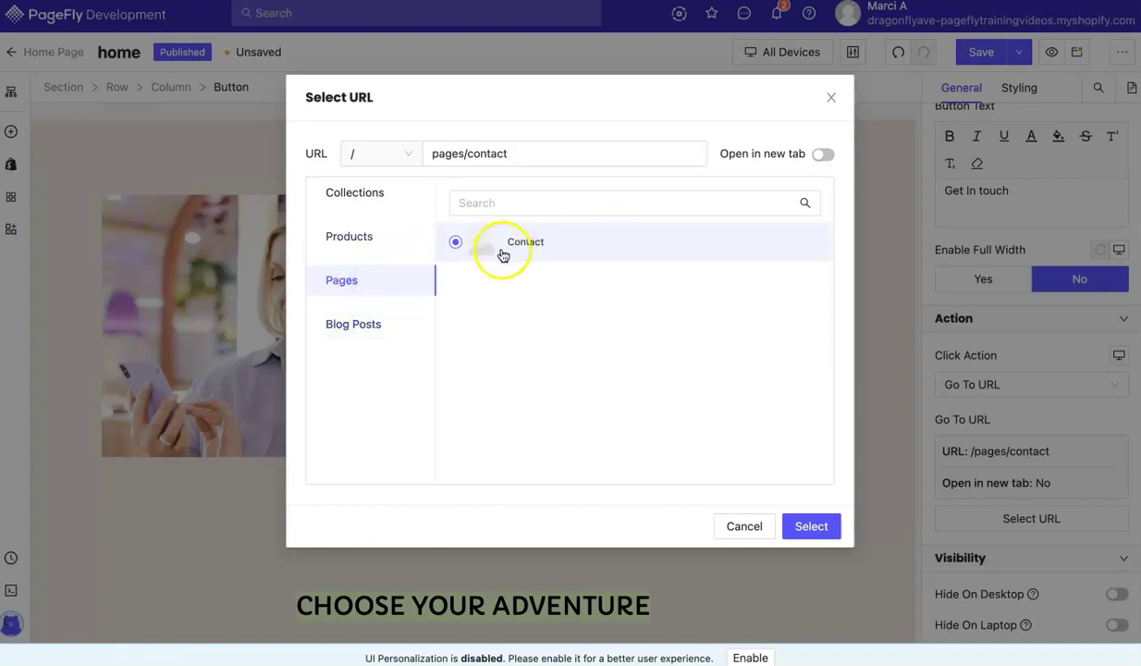
pyautogui.click(379, 238)
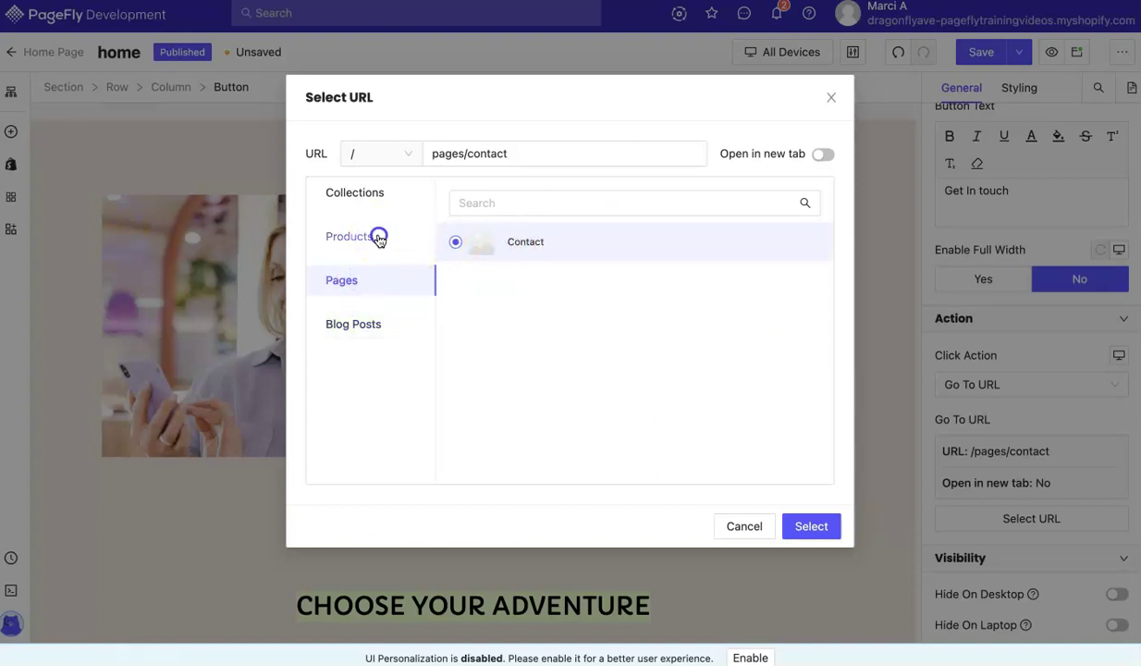
pyautogui.click(385, 195)
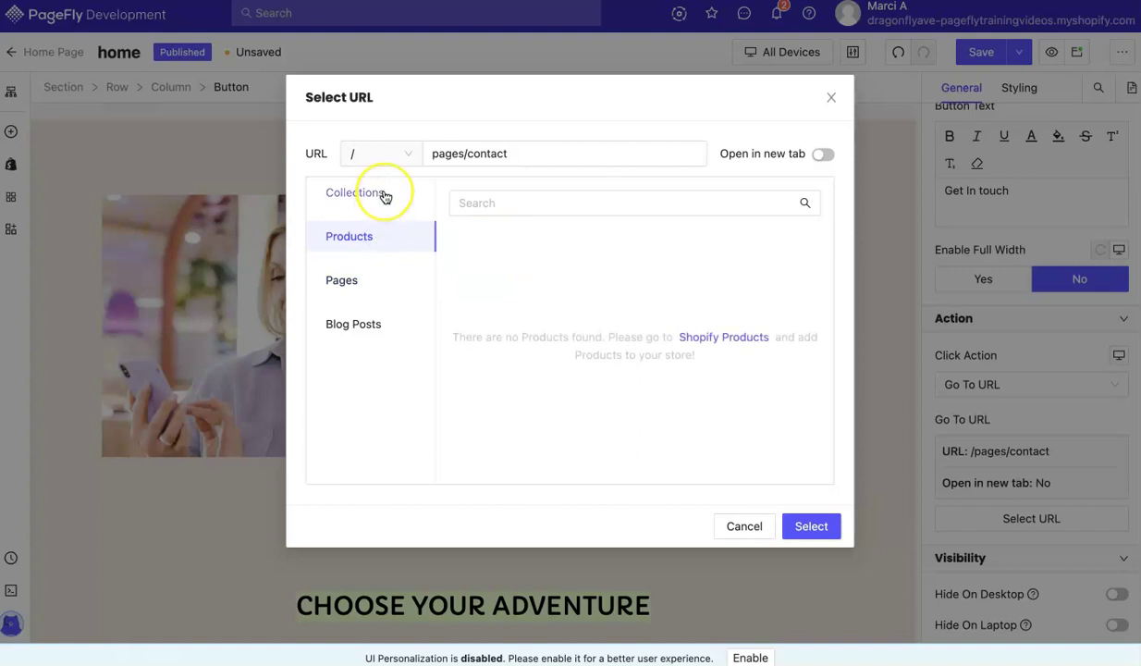
pyautogui.click(407, 192)
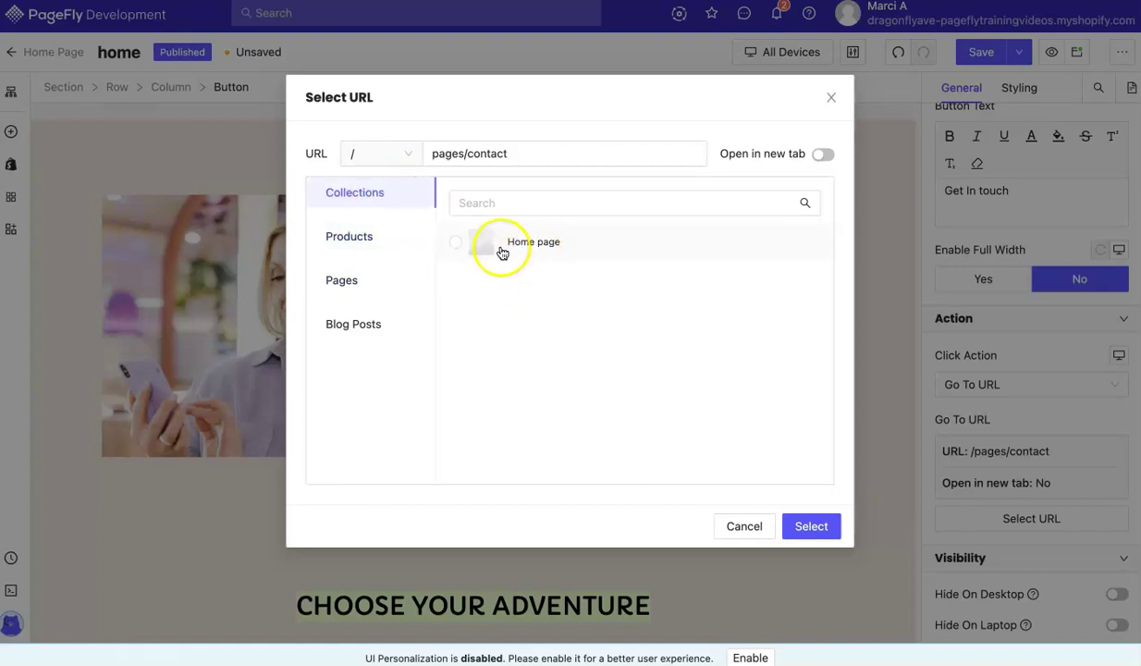
pyautogui.click(369, 283)
pyautogui.click(468, 254)
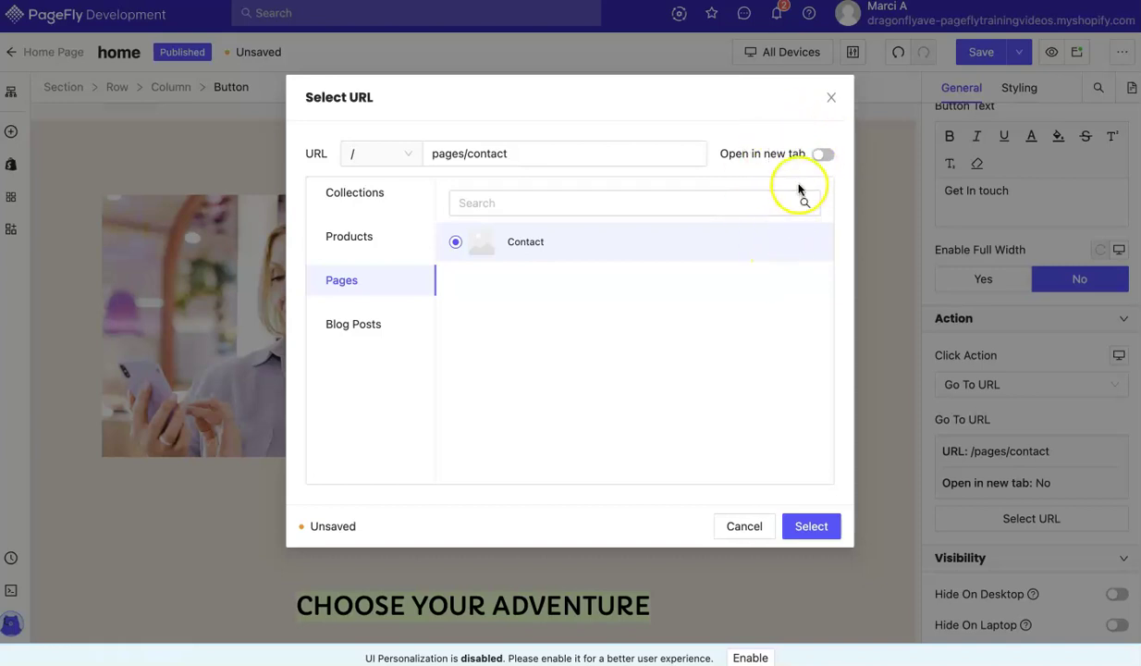
pyautogui.click(813, 526)
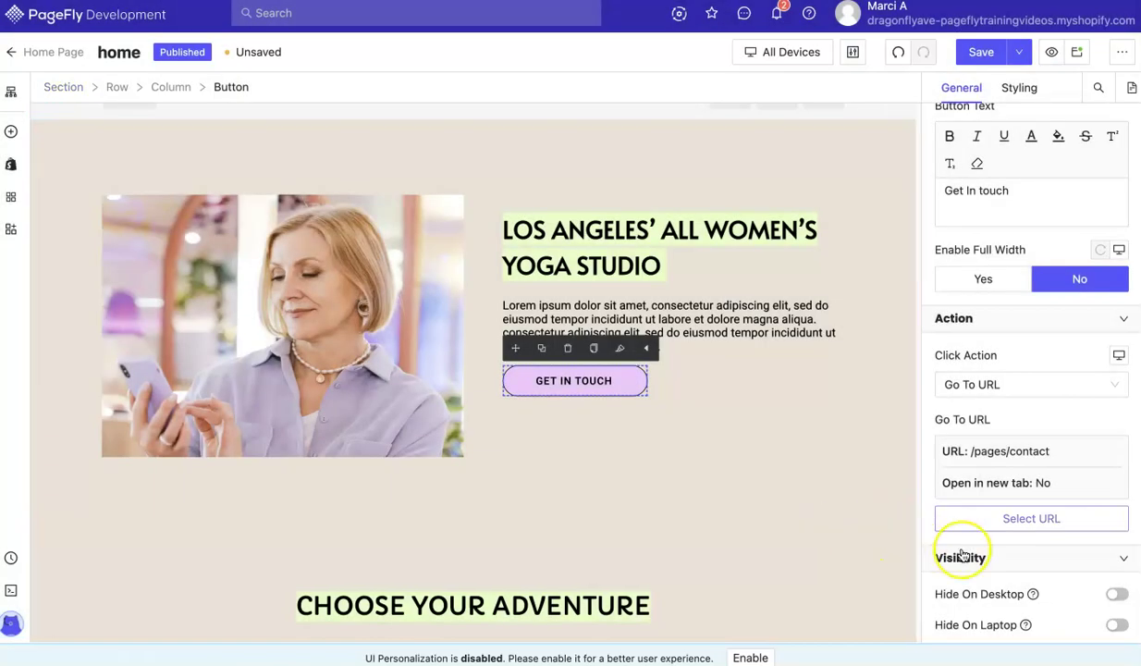
# Select the Yoga Classes card image in the cards section.
pyautogui.scroll(-1, 929, 555)
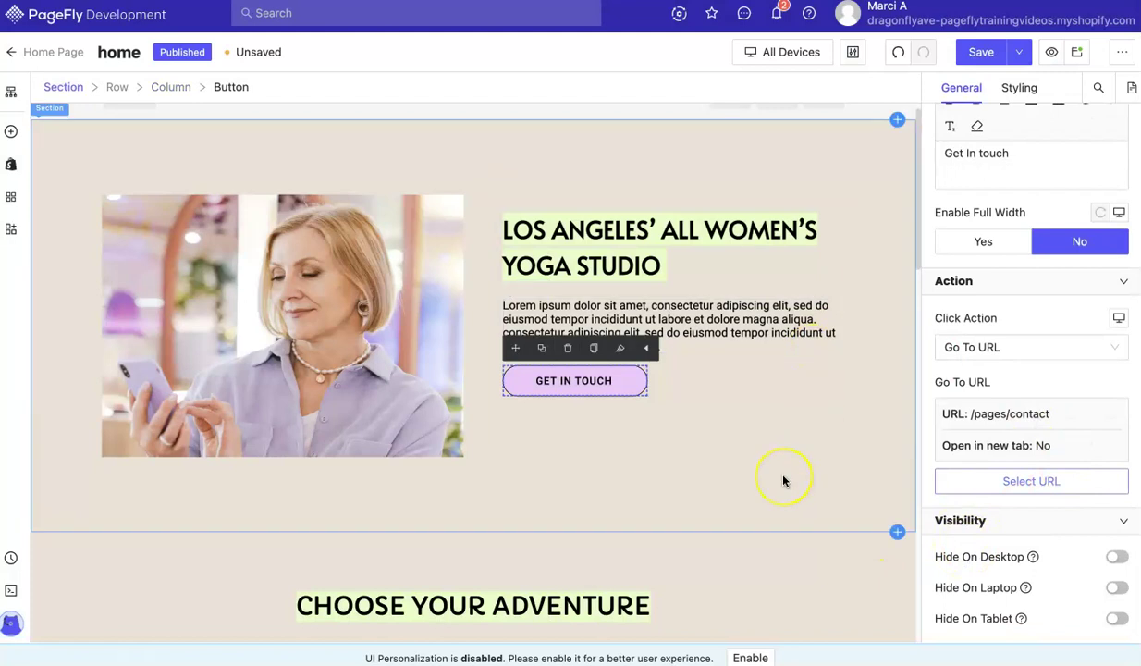
pyautogui.scroll(-10, 784, 481)
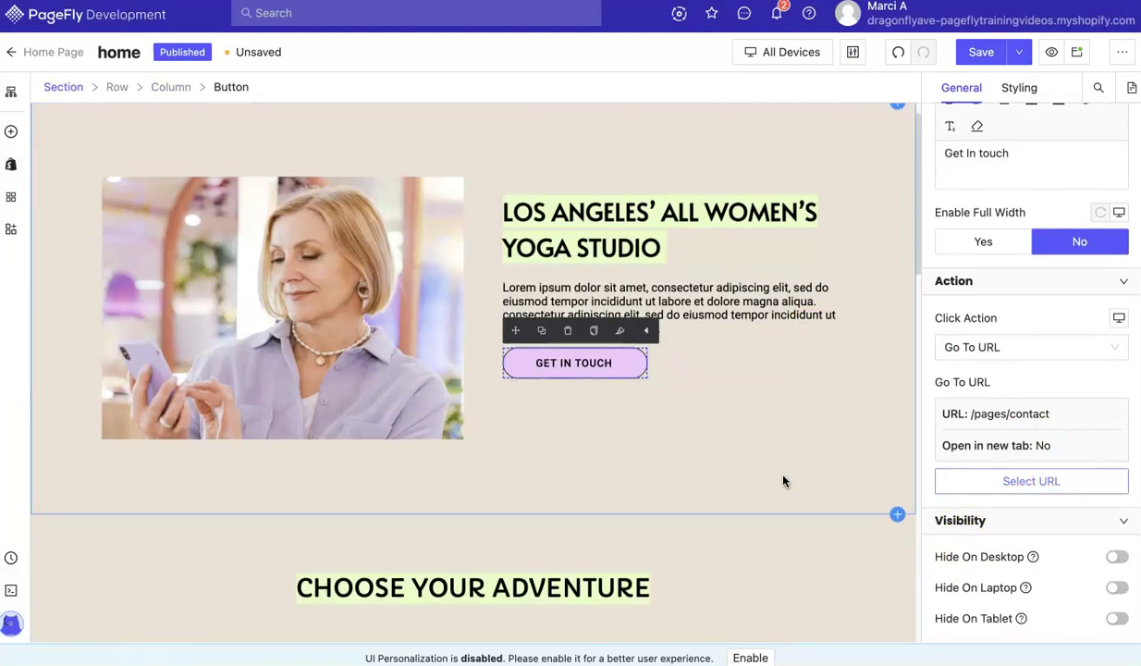
pyautogui.scroll(5, 770, 472)
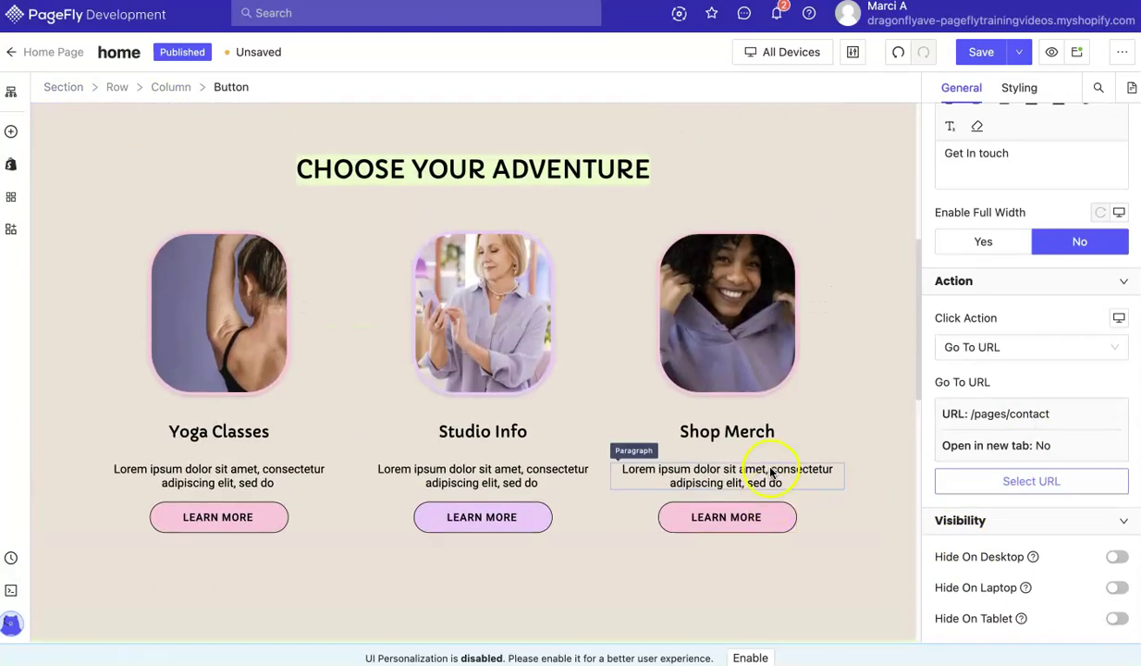
pyautogui.click(197, 333)
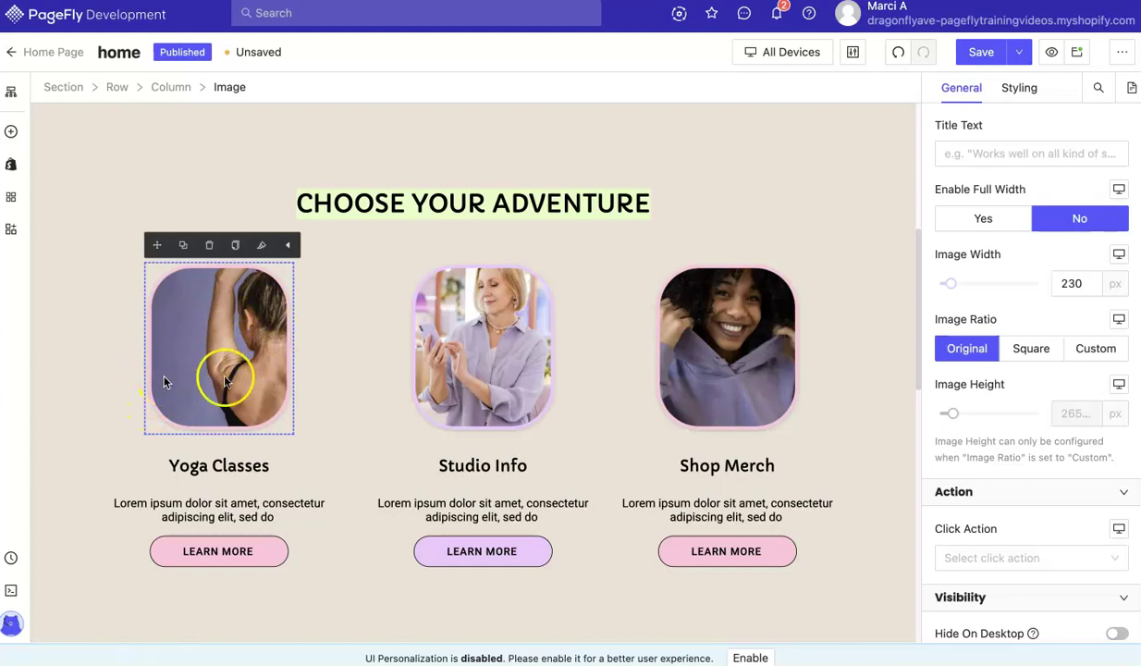
pyautogui.scroll(-2, 993, 514)
pyautogui.scroll(-3, 985, 511)
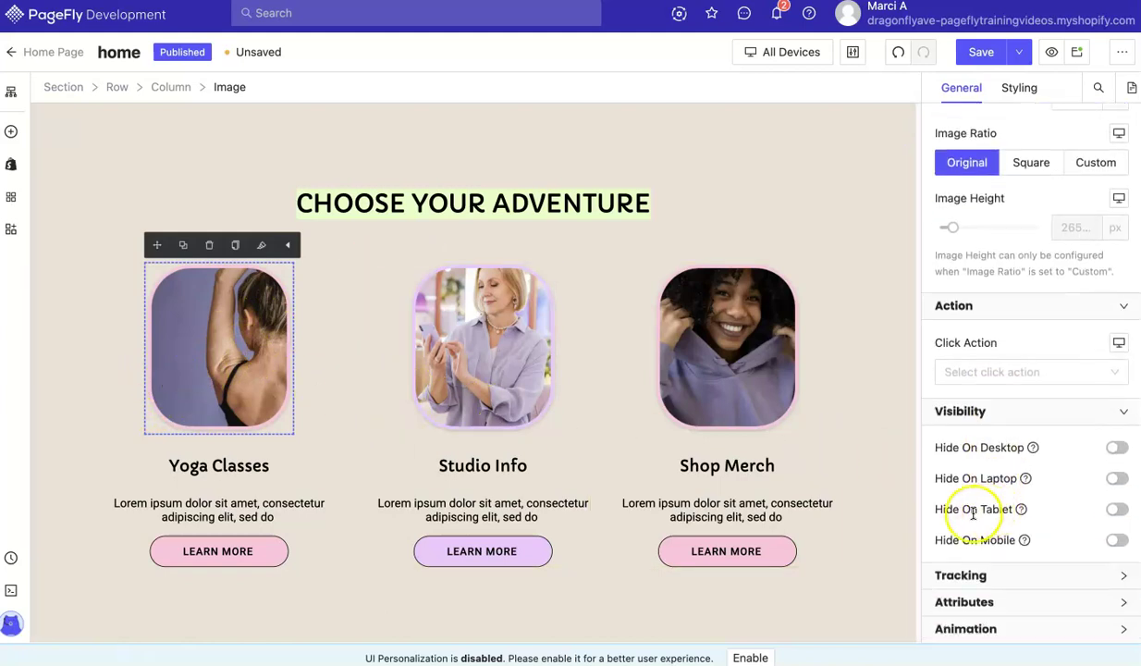
pyautogui.click(521, 397)
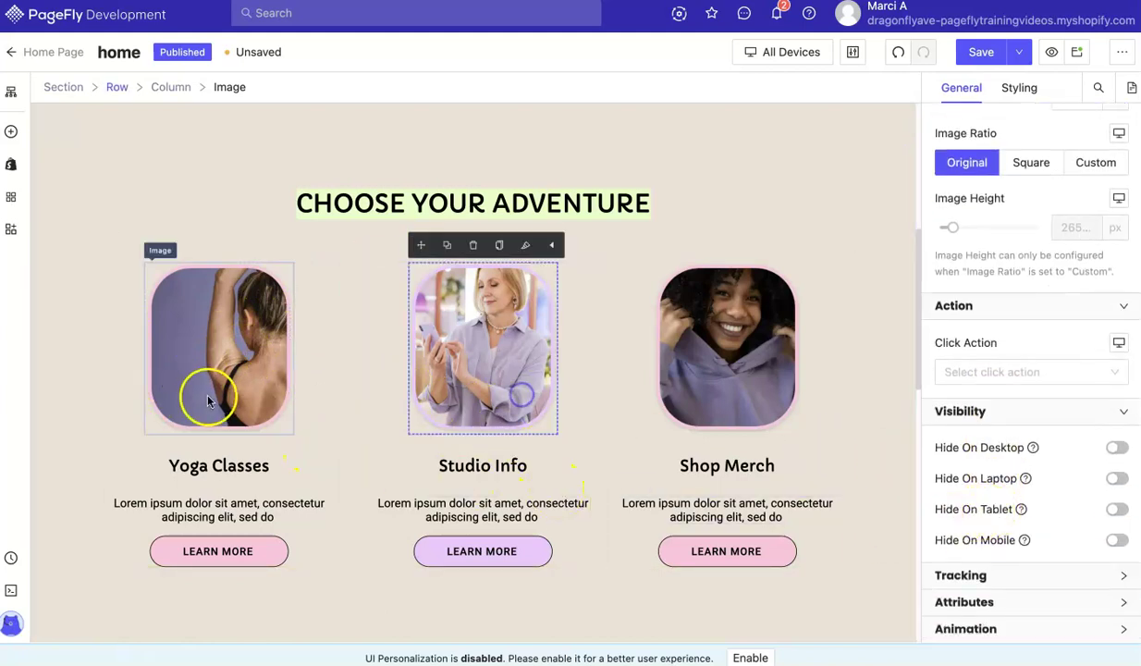
pyautogui.click(199, 381)
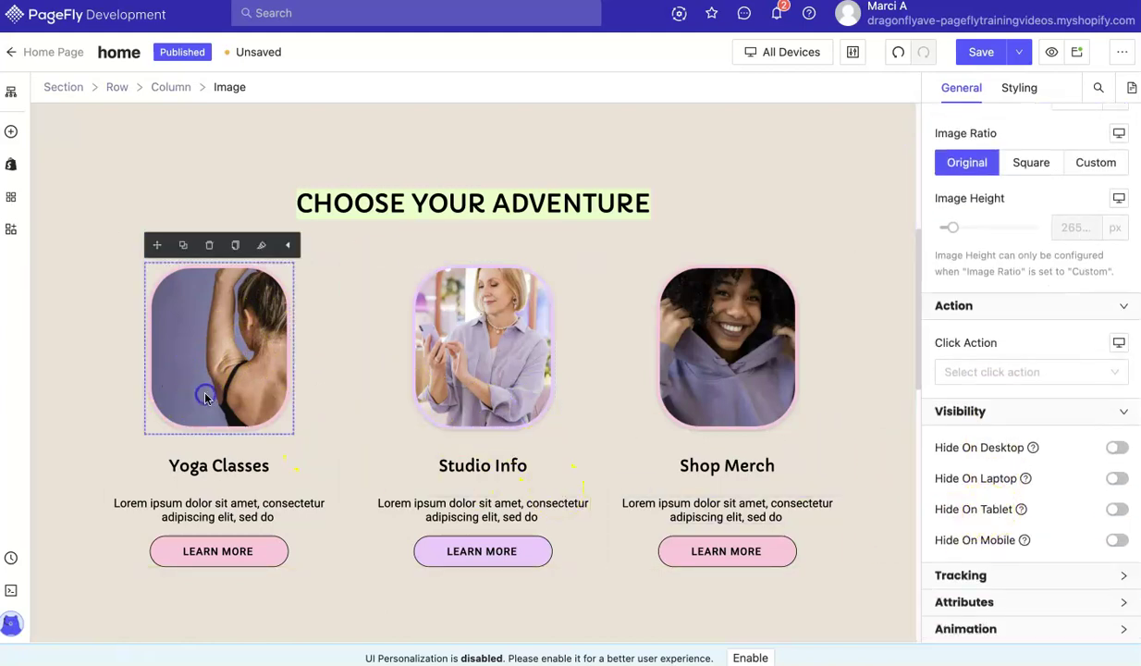
# Set the image's click action to Go To URL, leaving the link target unchosen.
pyautogui.click(1049, 372)
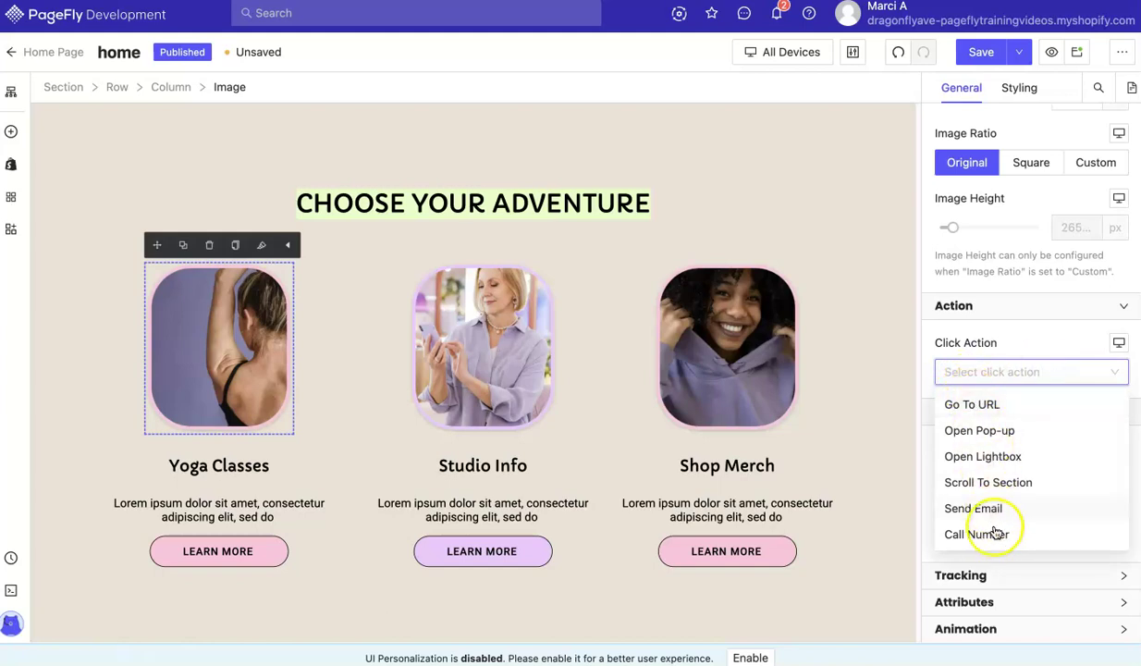
pyautogui.click(973, 407)
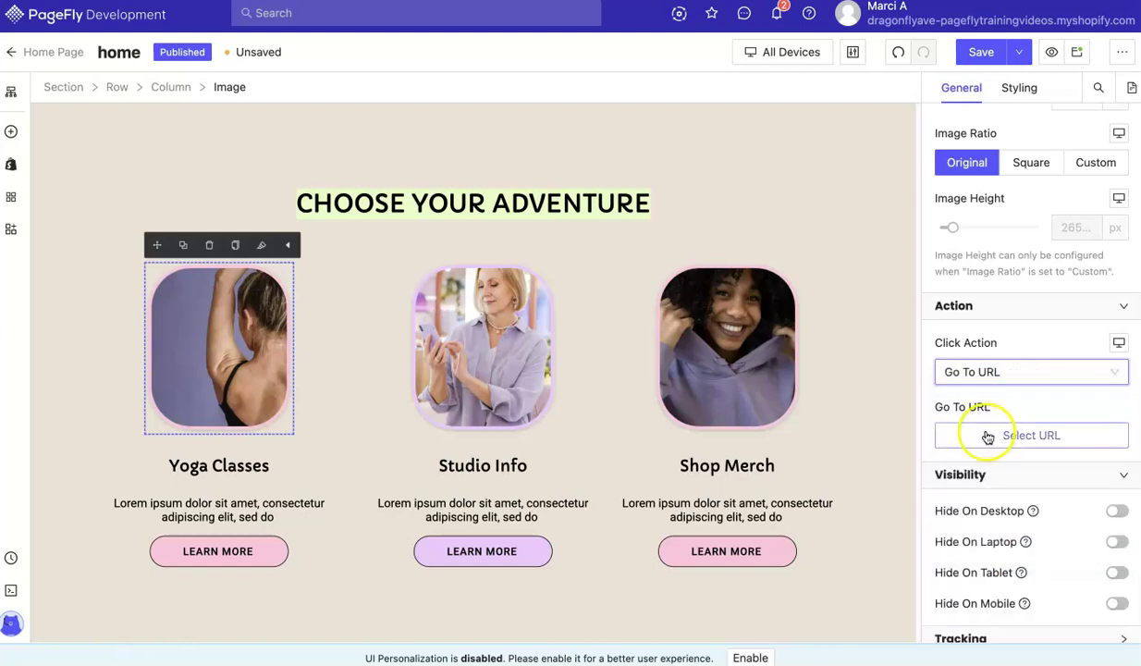
pyautogui.click(989, 434)
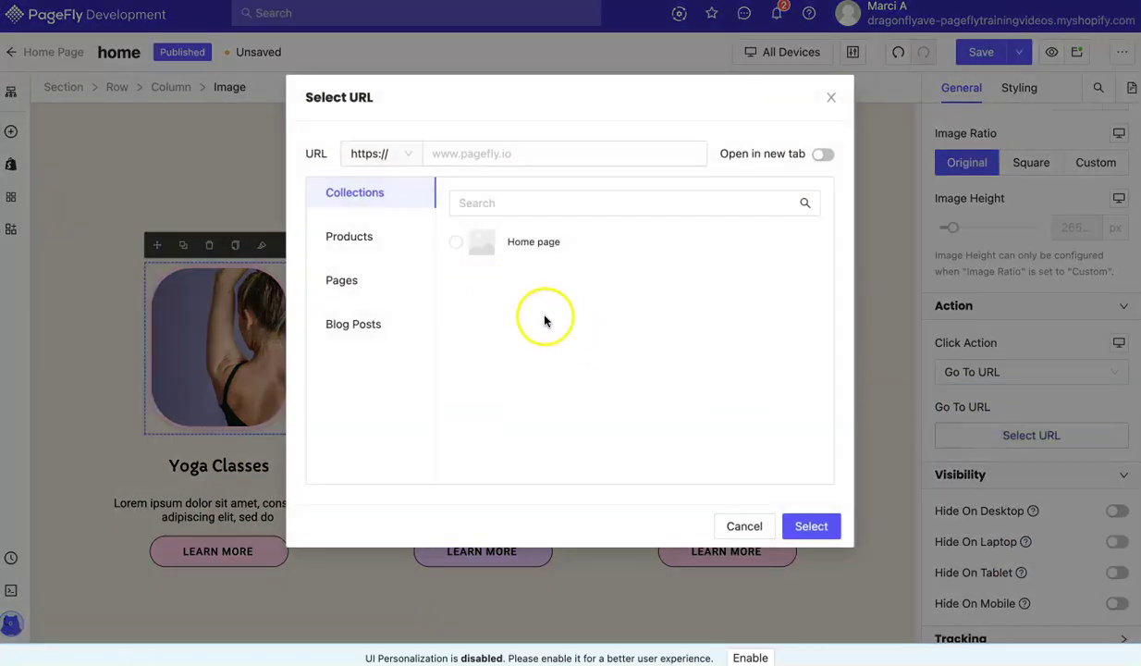
pyautogui.click(744, 524)
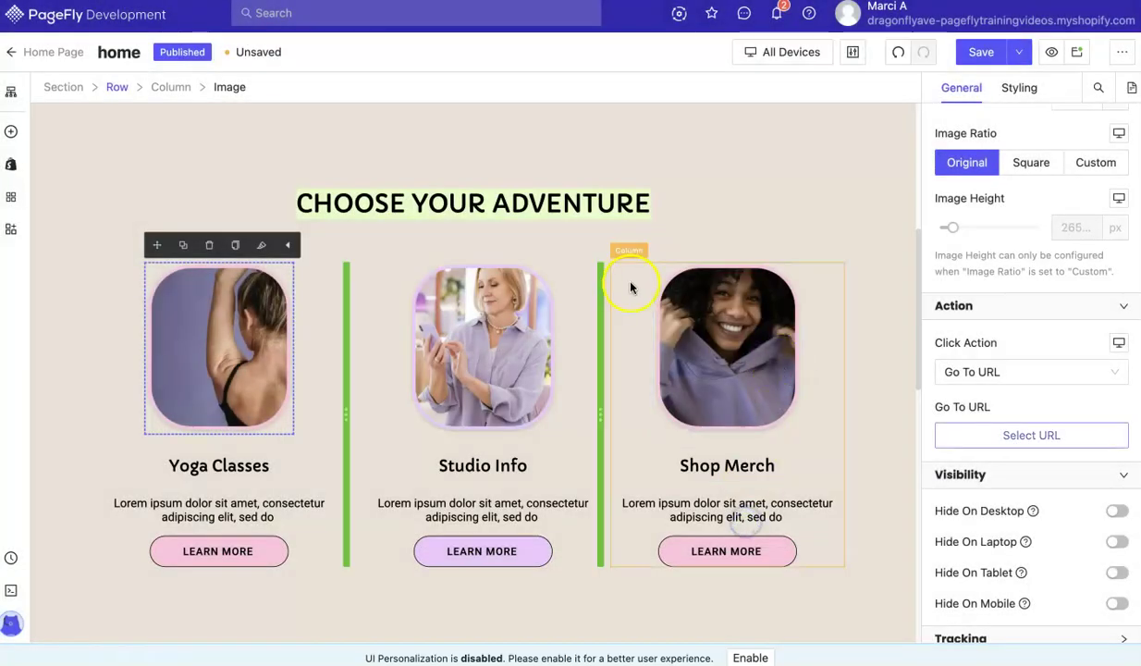
# Link the Shop Merch image via Go To URL to the Home page collection (/collections/frontpage).
pyautogui.click(680, 305)
pyautogui.click(999, 372)
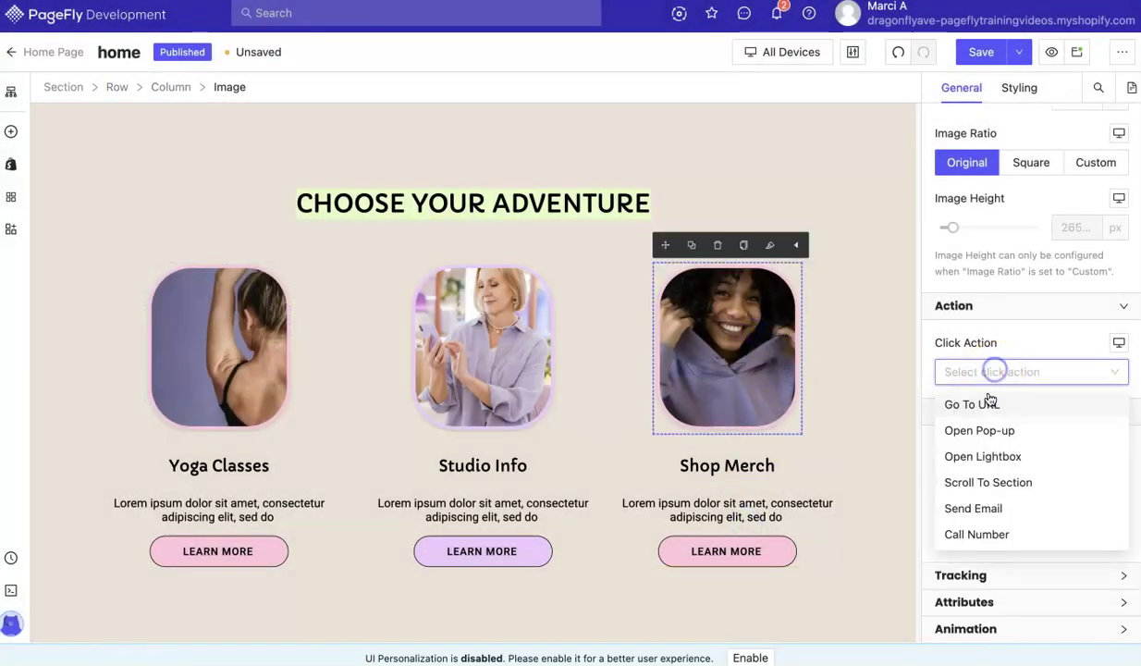
pyautogui.click(971, 405)
pyautogui.click(1006, 434)
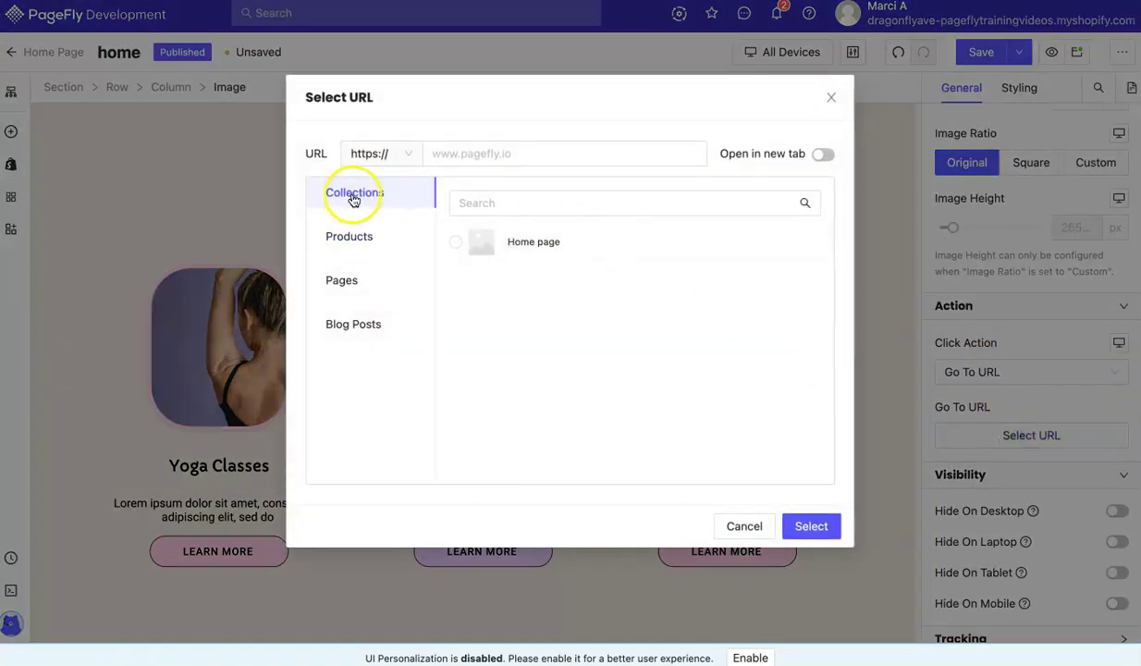
pyautogui.click(495, 244)
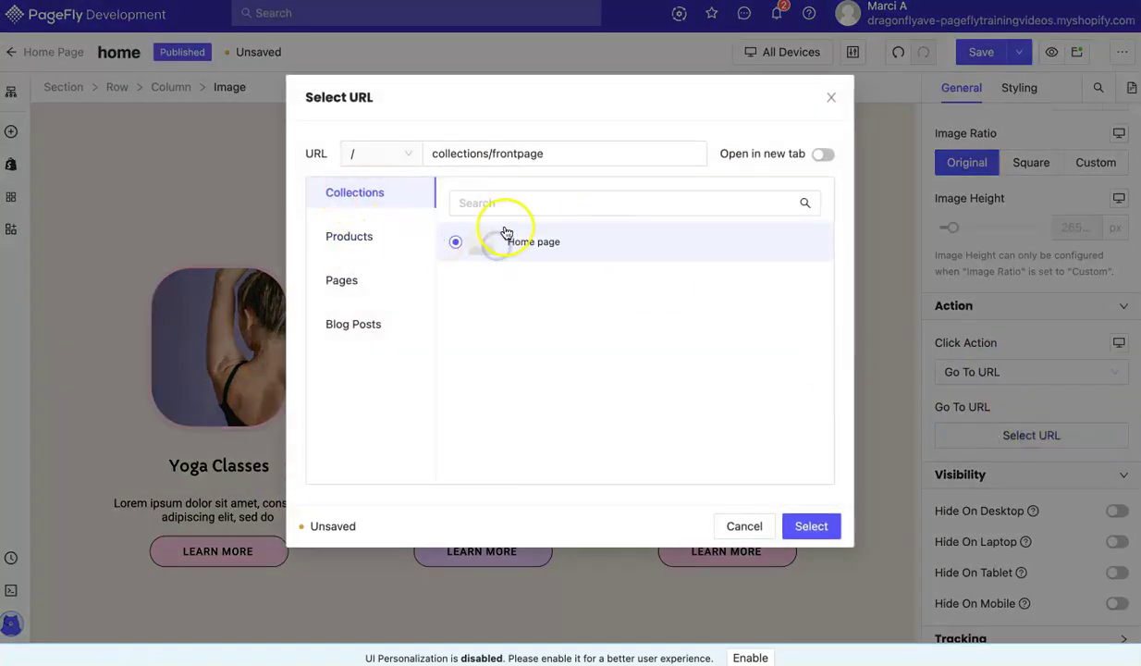
pyautogui.click(798, 534)
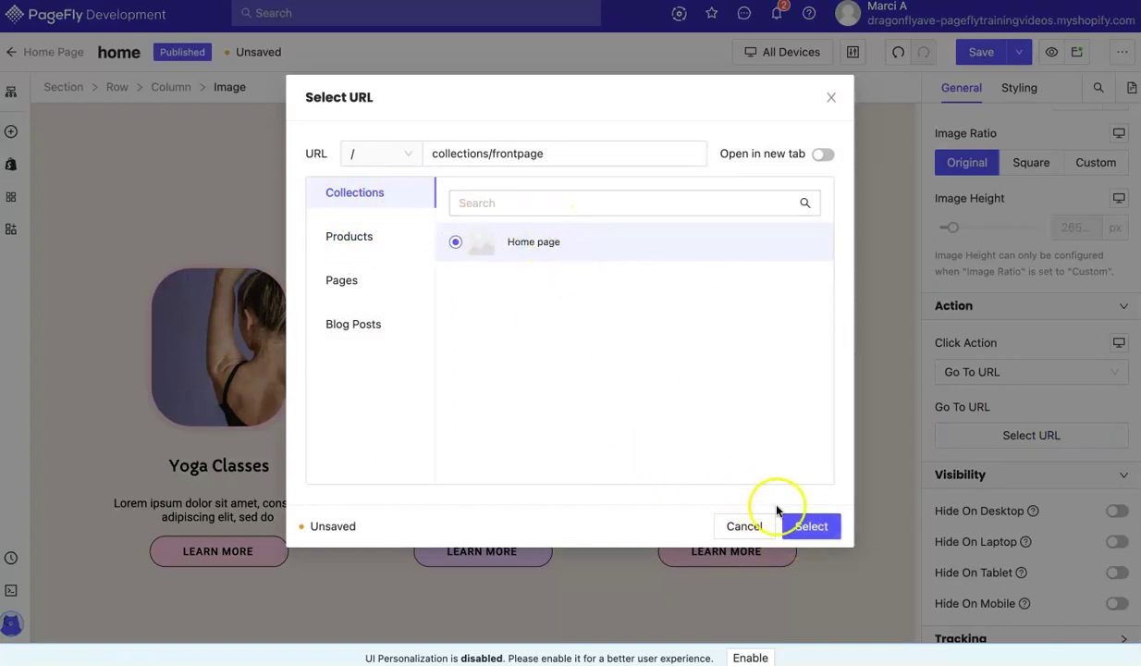
pyautogui.click(813, 526)
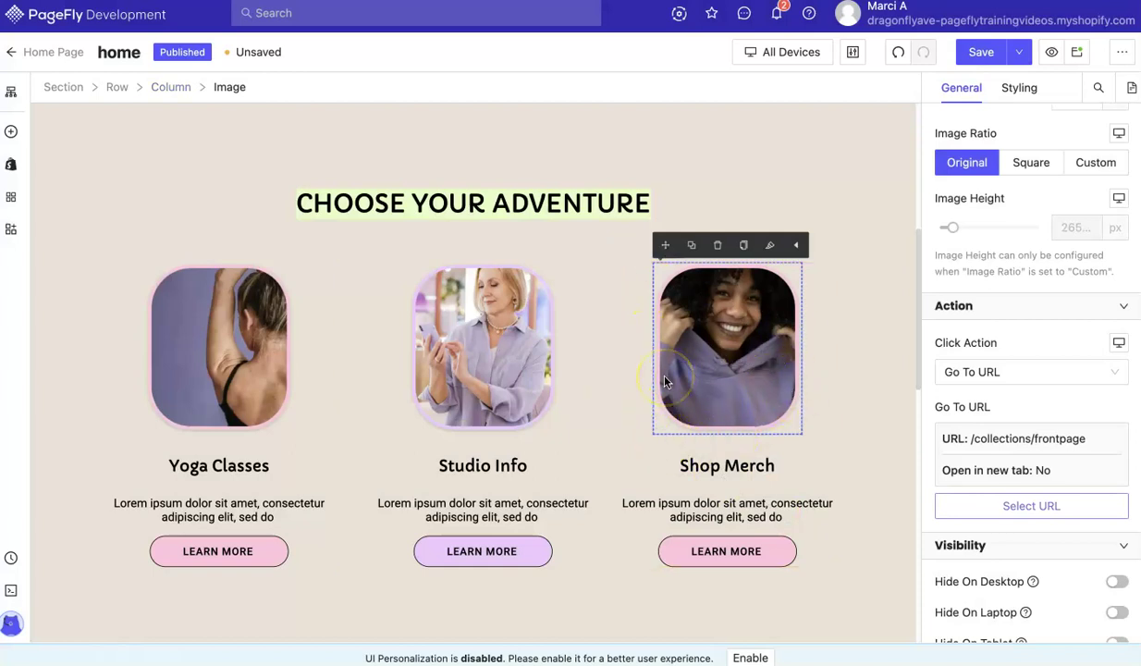
pyautogui.click(703, 396)
pyautogui.scroll(-6, 703, 396)
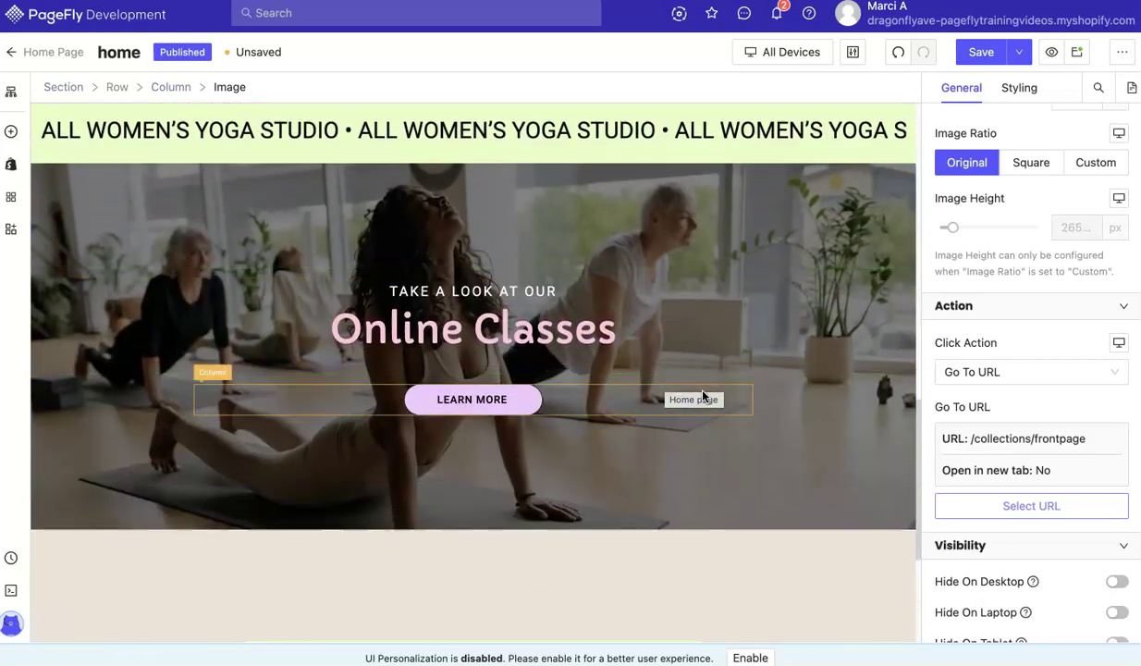
pyautogui.click(642, 403)
pyautogui.scroll(-3, 642, 403)
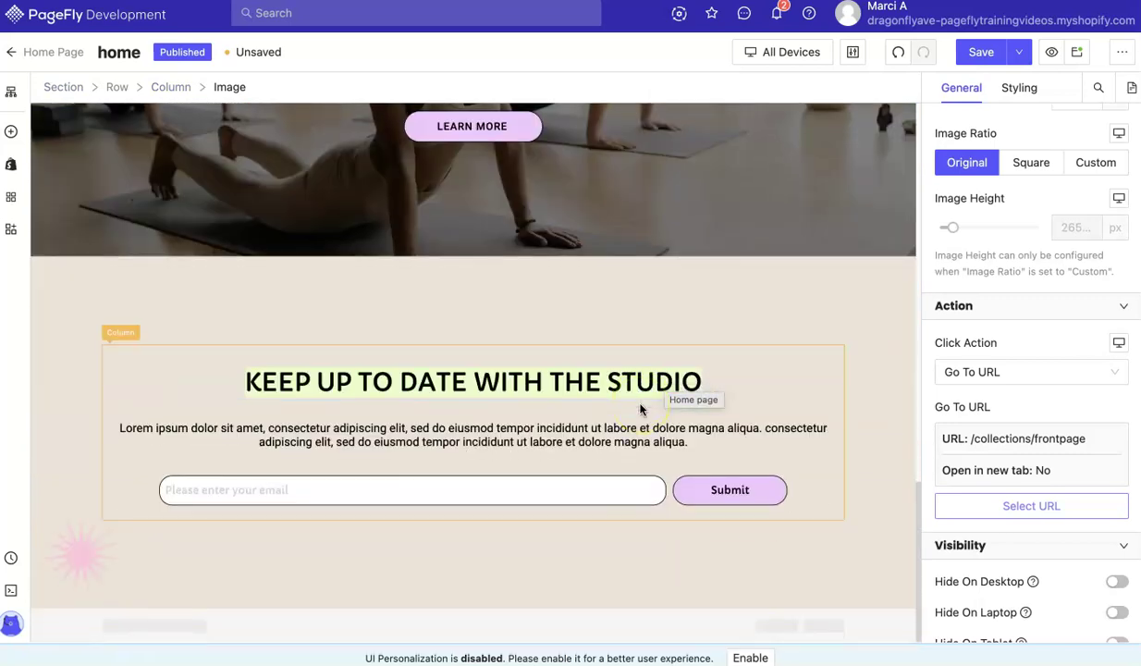
pyautogui.scroll(8, 640, 408)
pyautogui.click(537, 254)
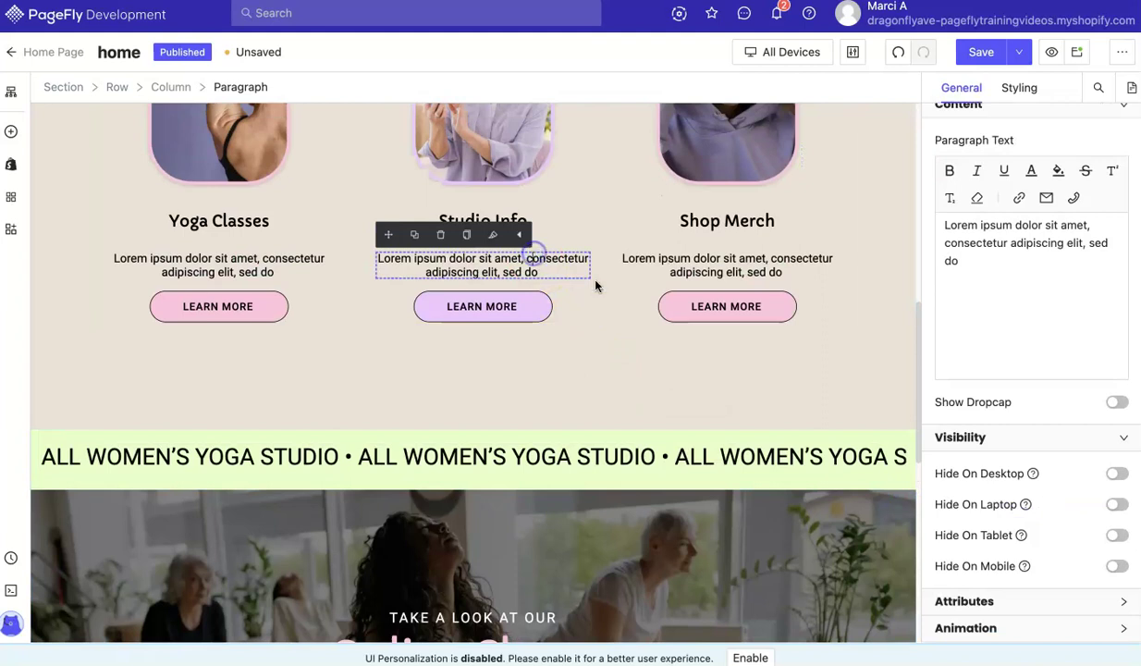
pyautogui.click(987, 262)
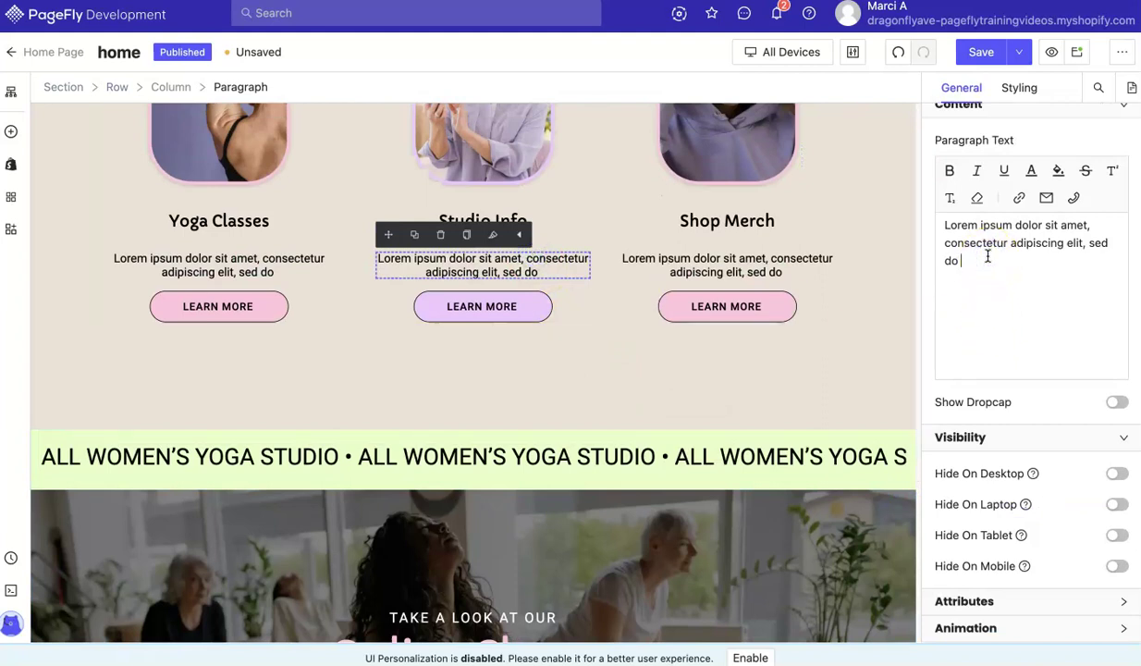
pyautogui.press('Return')
pyautogui.press('Return')
pyautogui.write('add link')
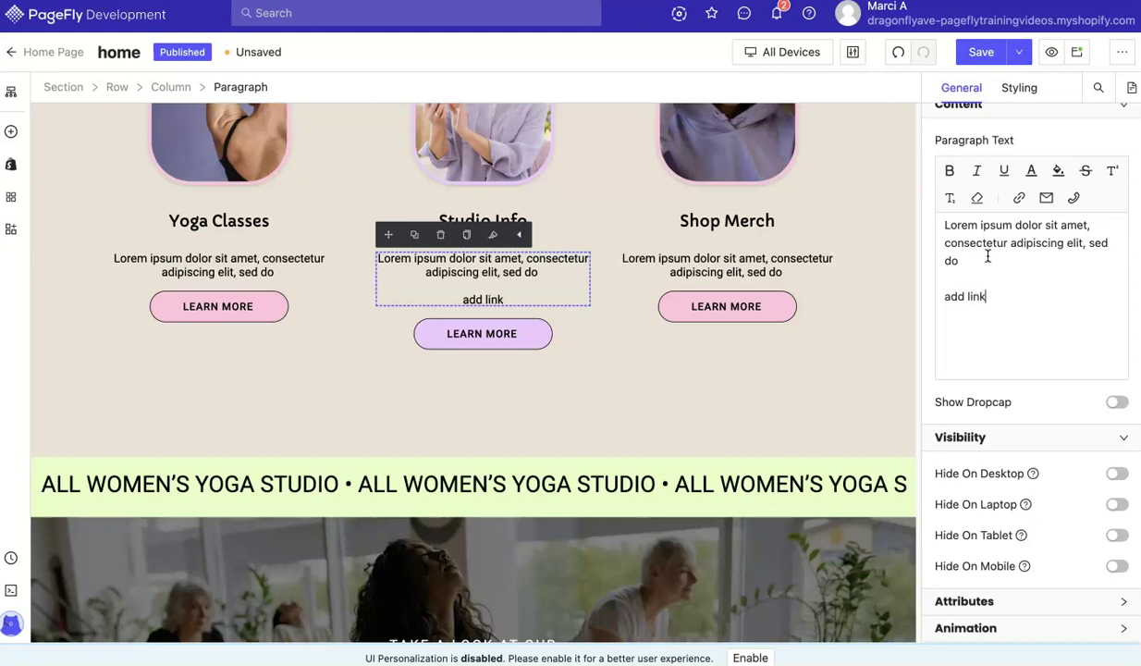
pyautogui.moveTo(987, 296); pyautogui.dragTo(942, 296)
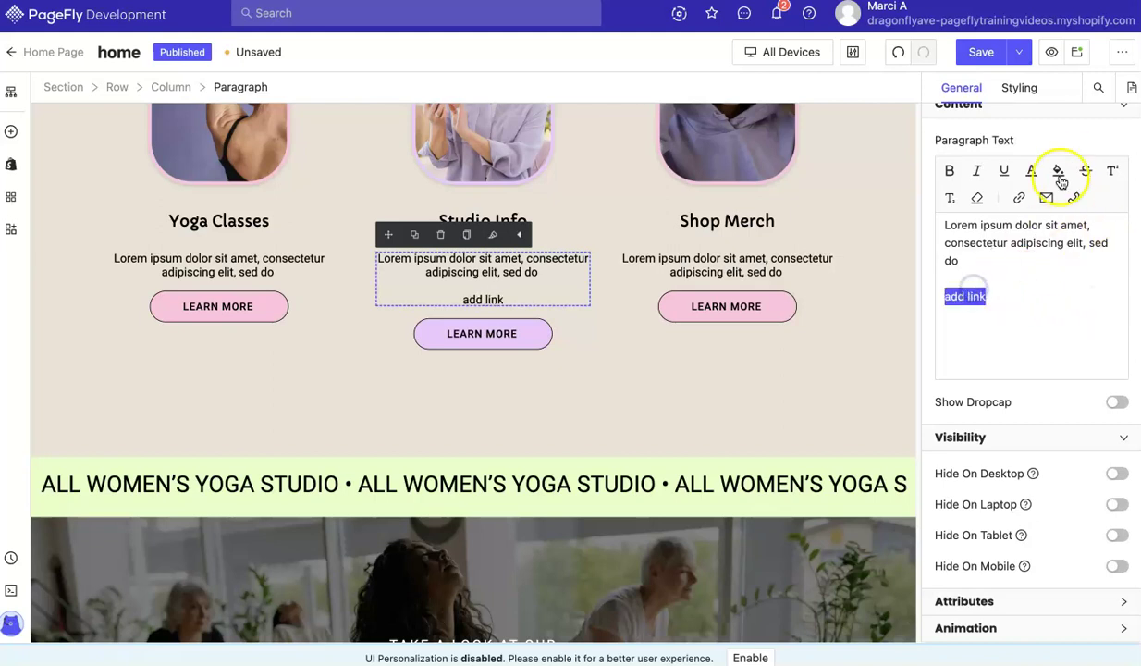
pyautogui.click(1019, 197)
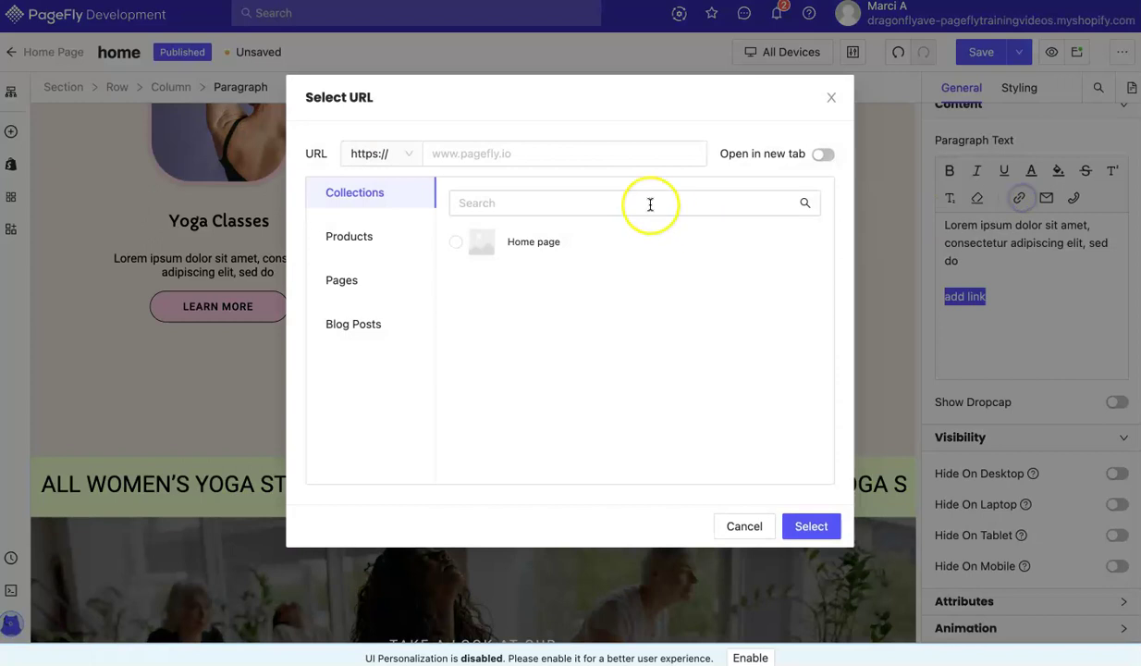
pyautogui.click(491, 243)
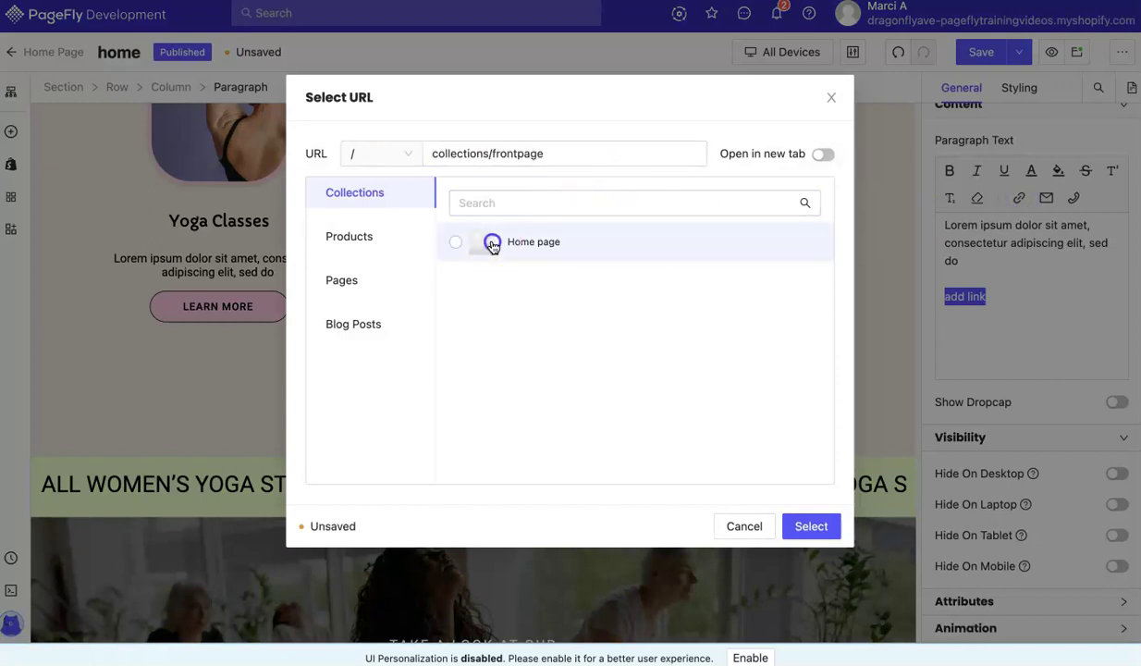
pyautogui.click(802, 529)
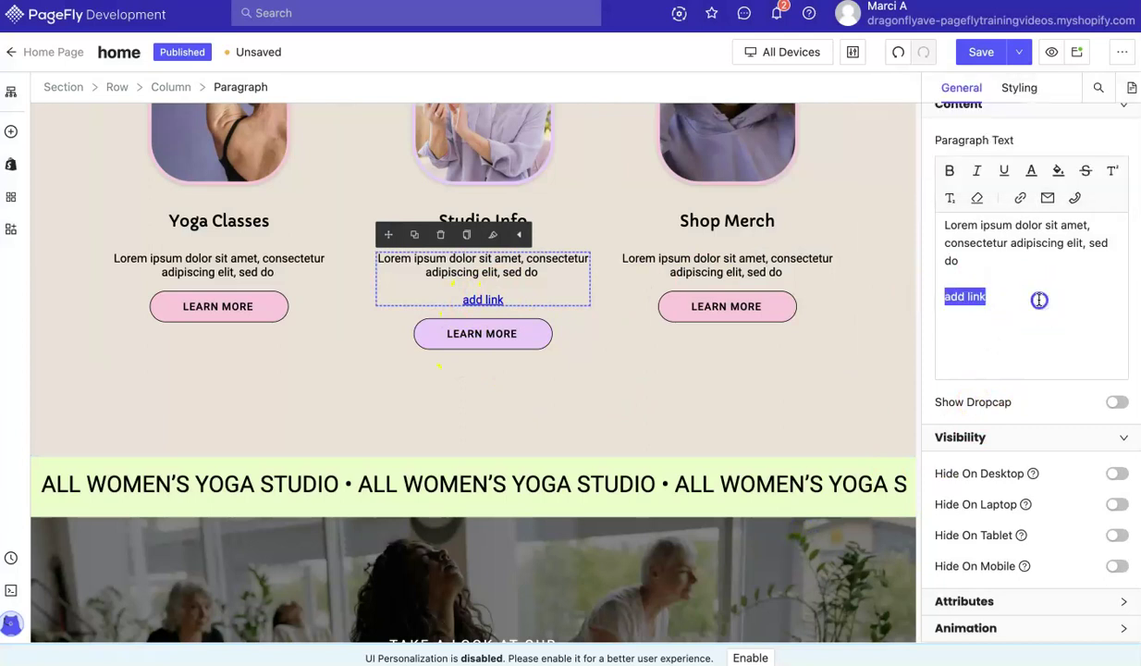
pyautogui.press('BackSpace')
pyautogui.click(776, 394)
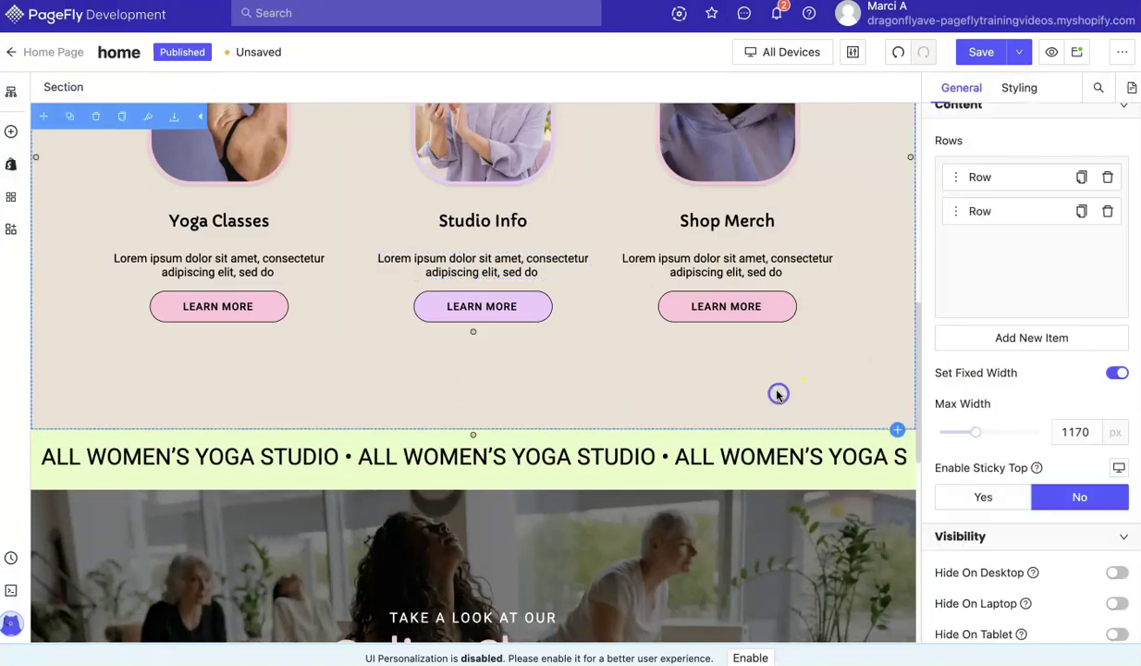
# Set the Studio Info LEARN MORE button's click action to Send Email.
pyautogui.scroll(-3, 778, 395)
pyautogui.scroll(-3, 778, 395)
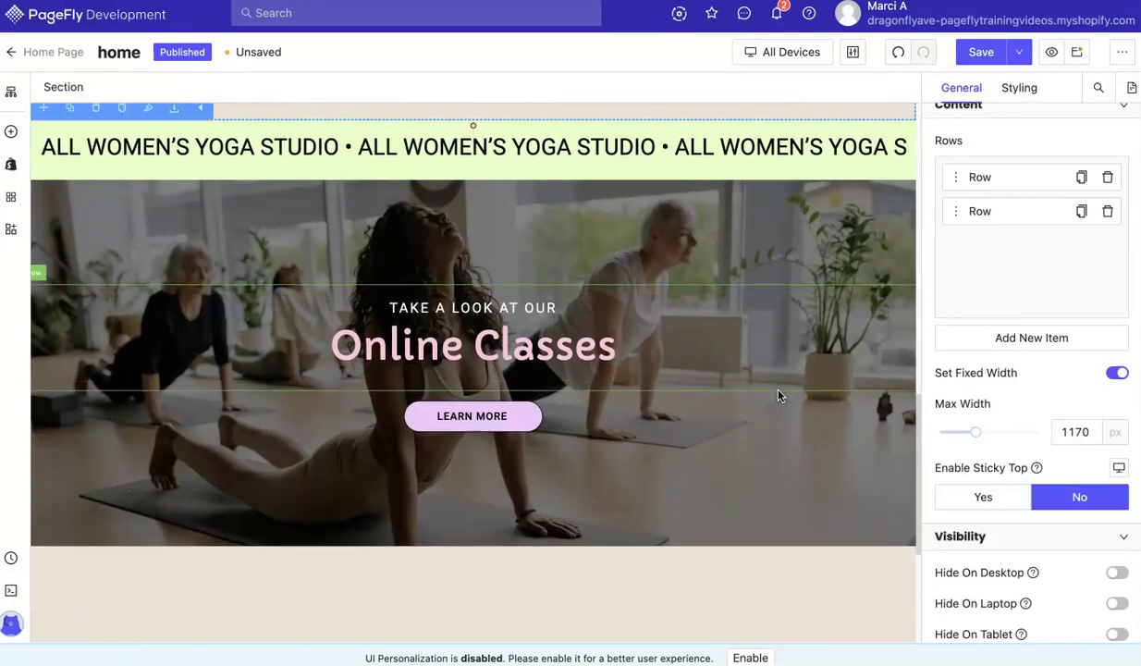
pyautogui.scroll(6, 778, 394)
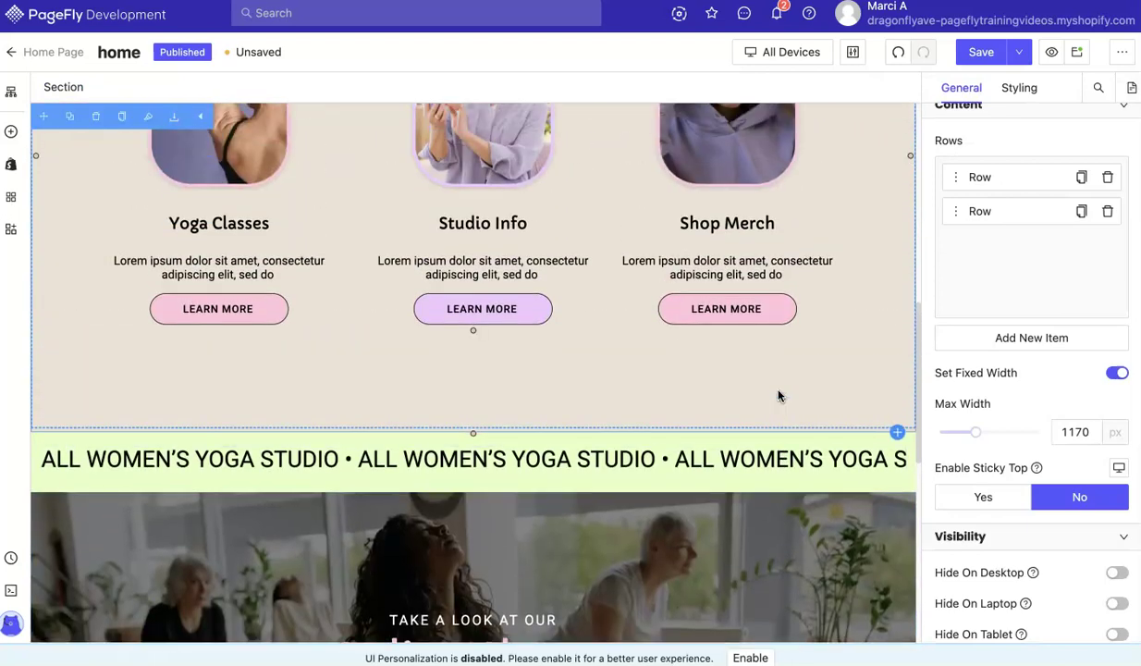
pyautogui.click(471, 323)
pyautogui.scroll(-3, 1035, 508)
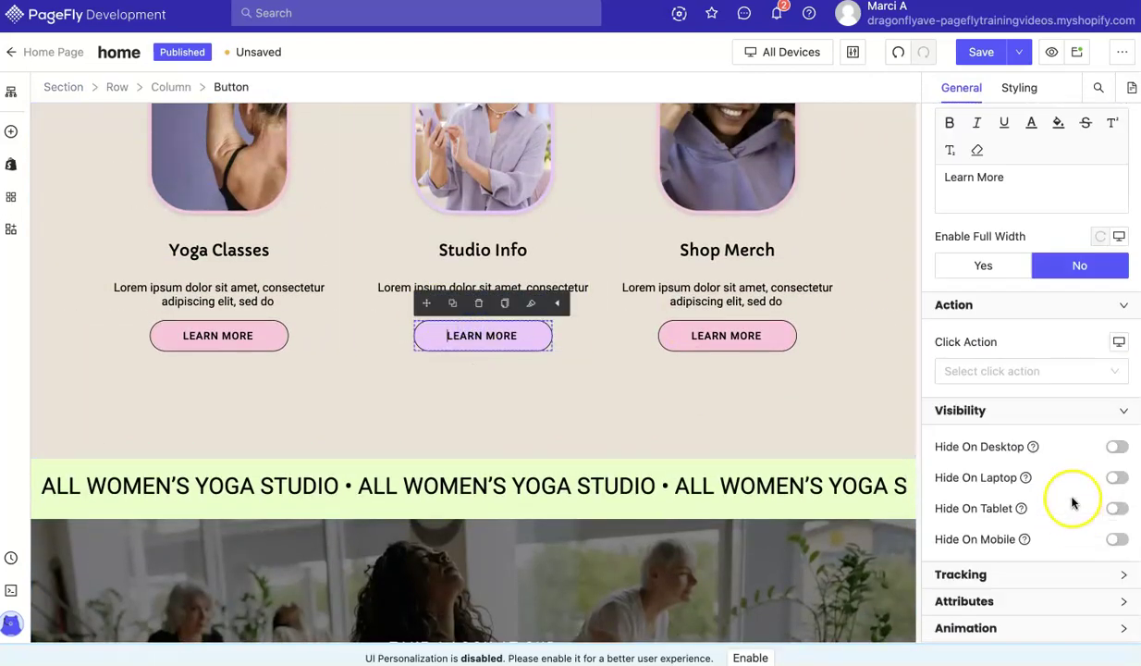
pyautogui.click(1068, 370)
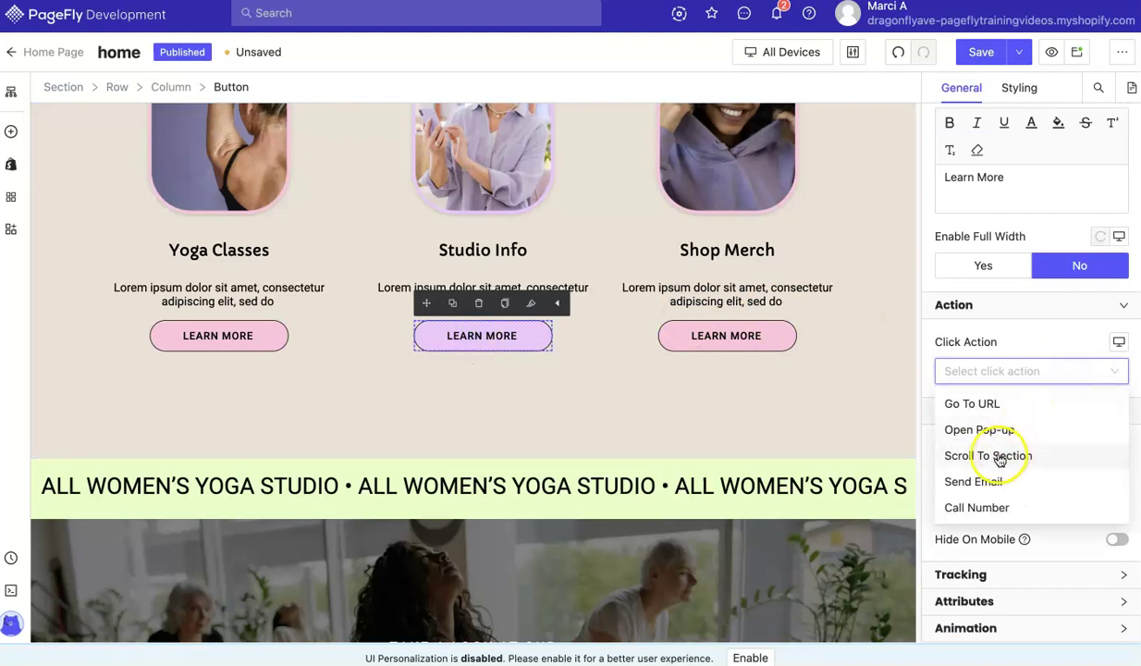
pyautogui.click(976, 482)
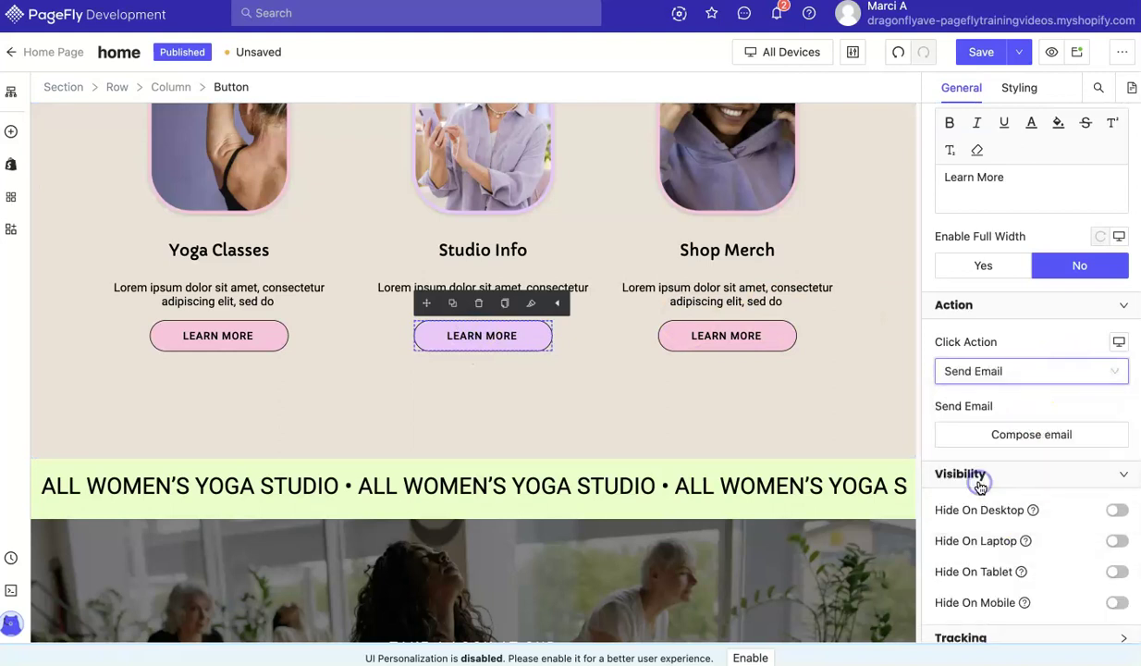
# Open the button's email settings and close them without entering any details.
pyautogui.click(1011, 443)
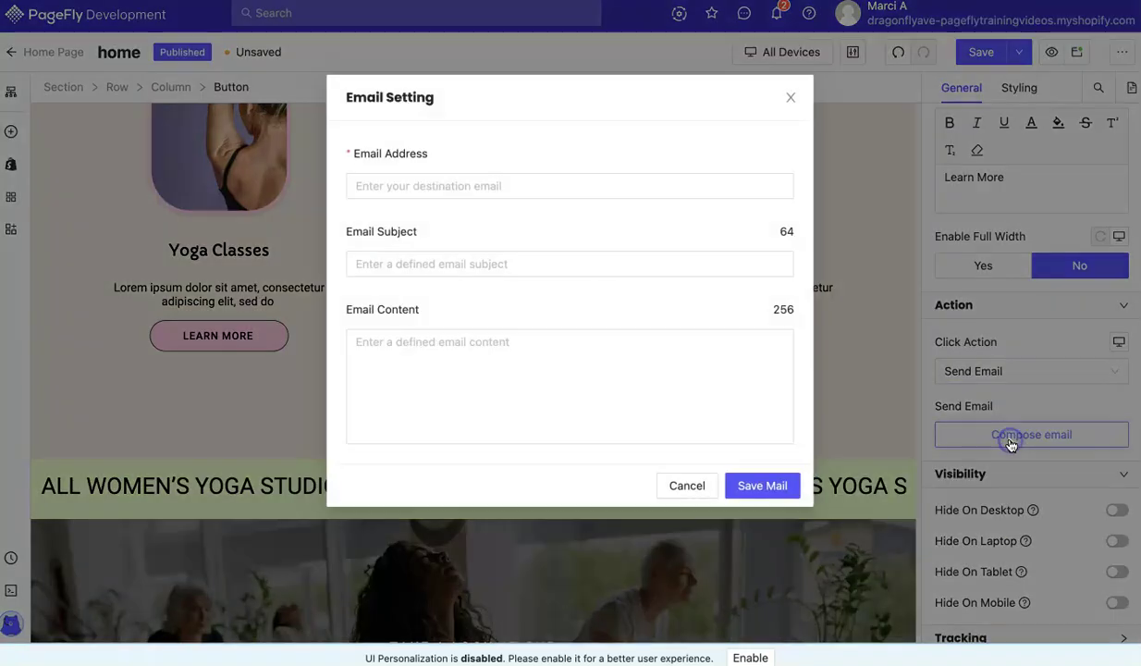
pyautogui.click(415, 195)
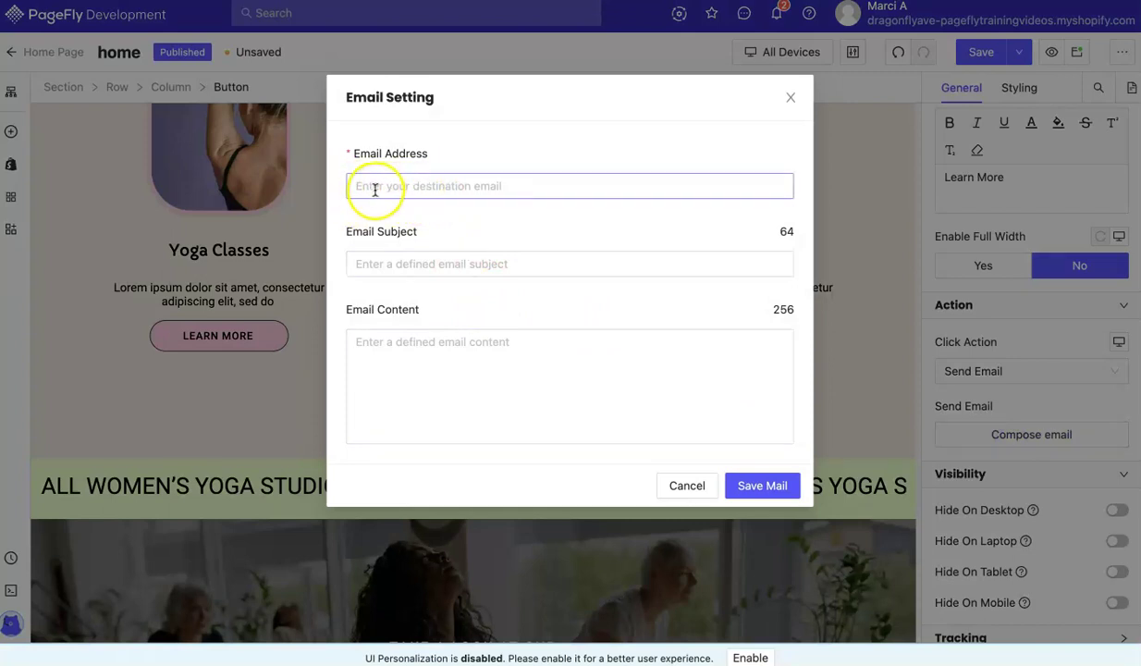
pyautogui.click(377, 259)
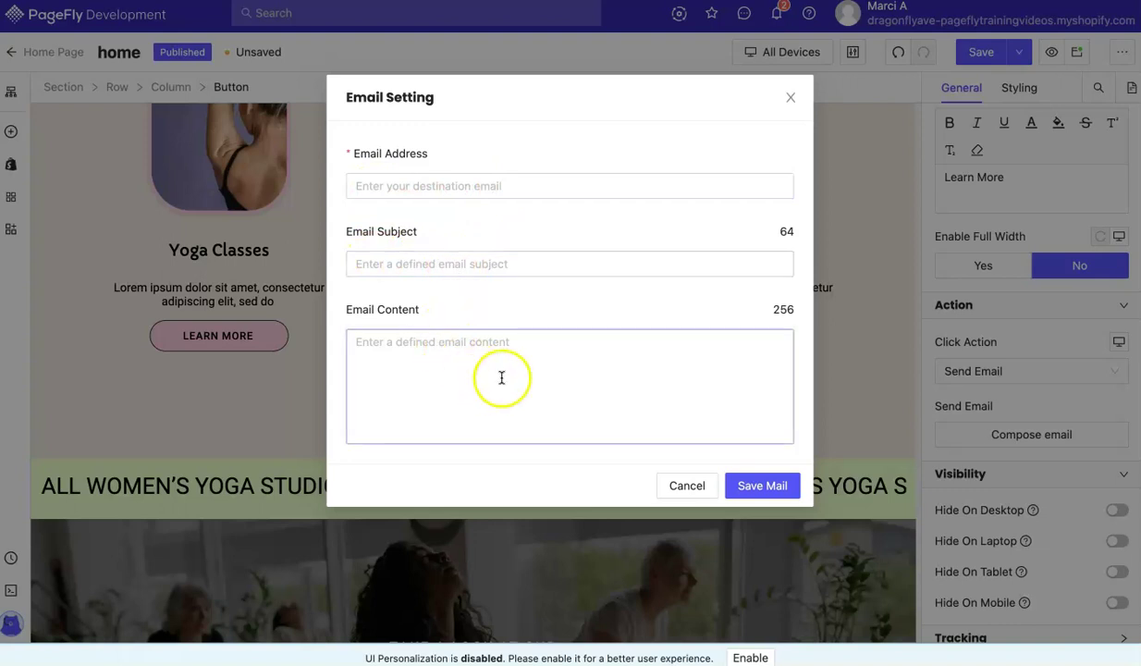
pyautogui.click(792, 97)
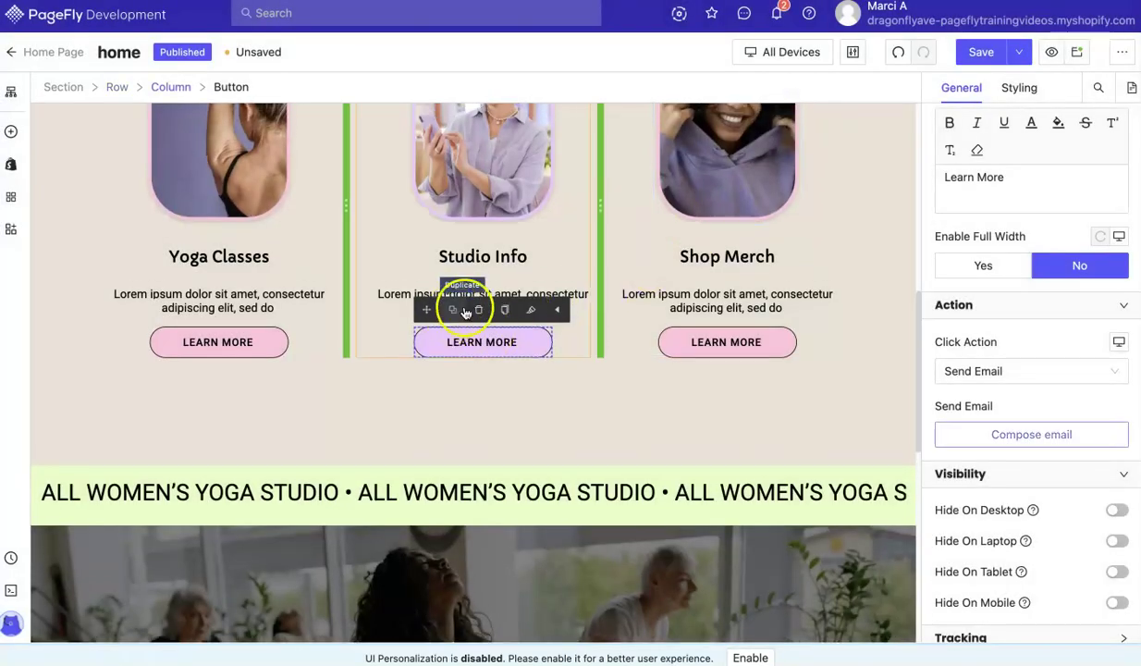
pyautogui.click(1080, 369)
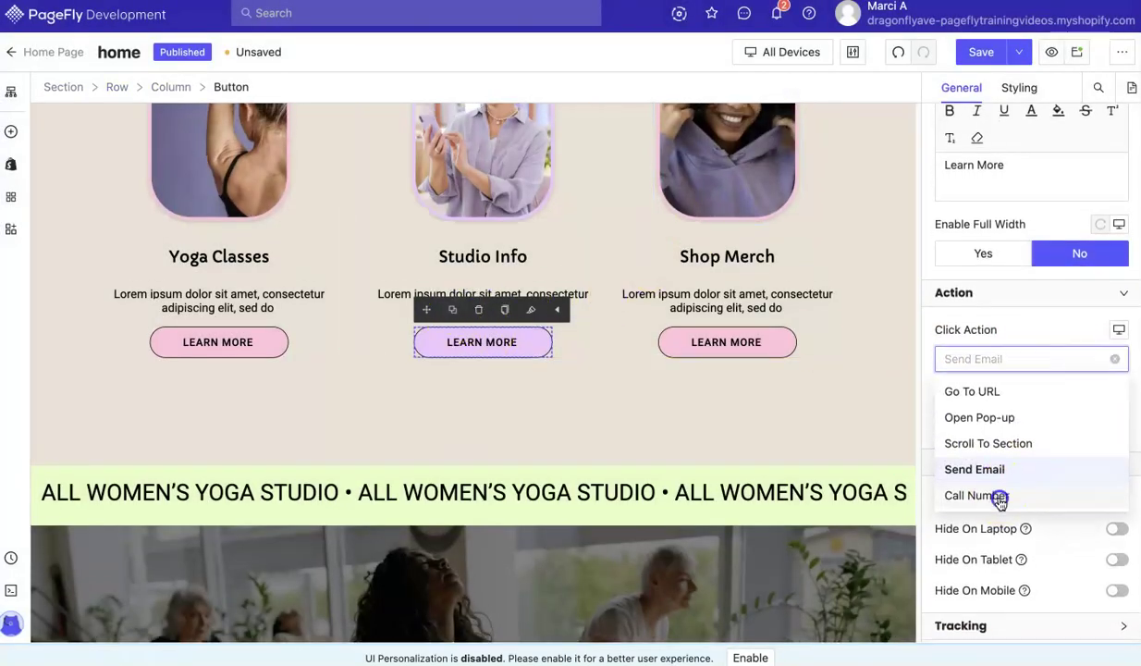
# Try the Call and Open Pop-up click actions on the Learn More button.
pyautogui.click(967, 498)
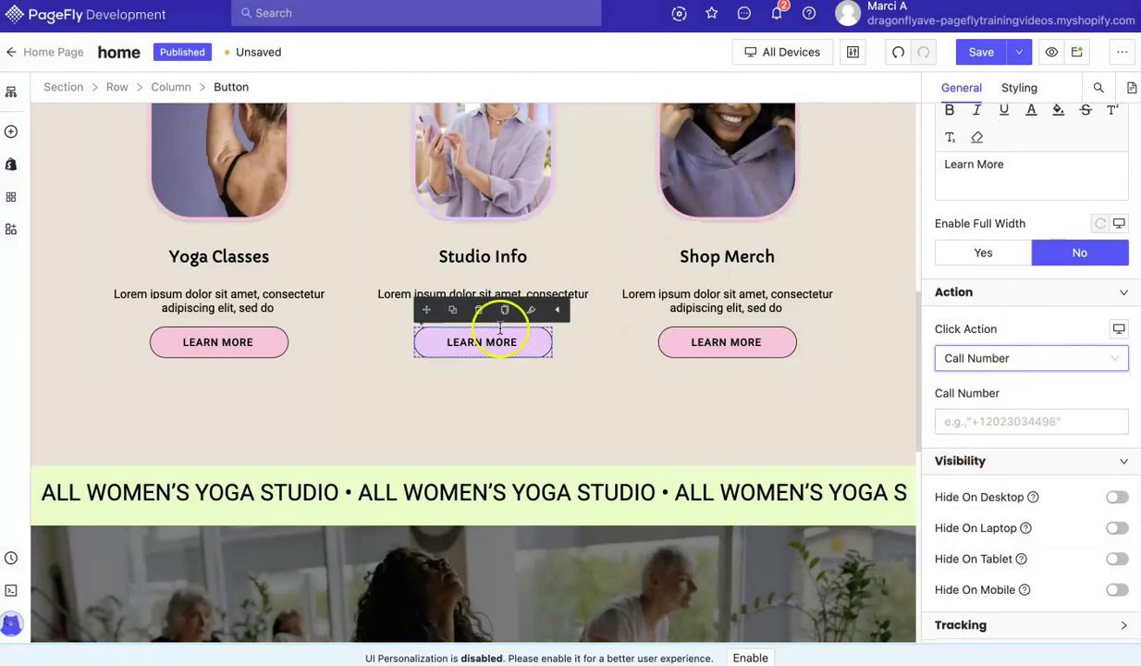
pyautogui.click(1036, 361)
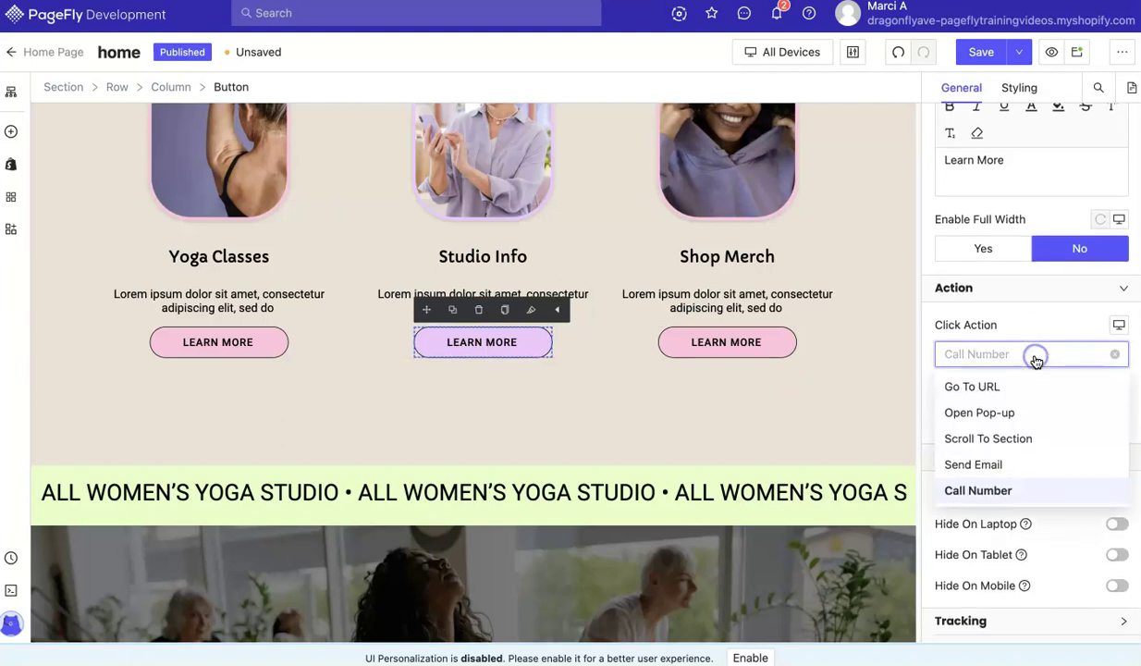
pyautogui.click(992, 414)
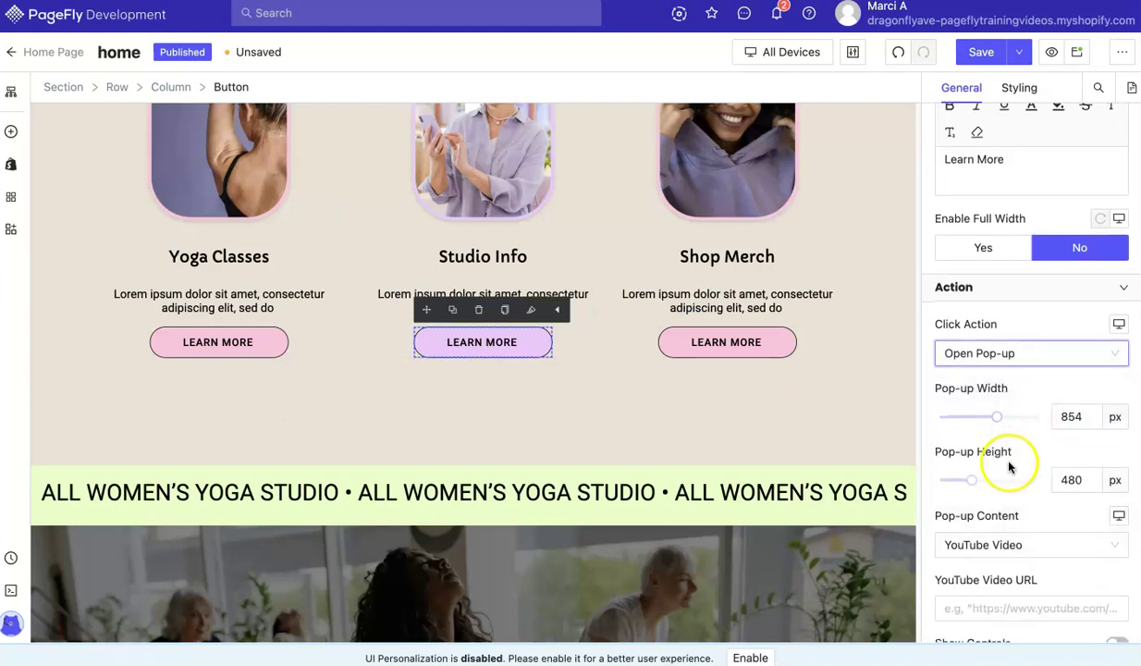
pyautogui.scroll(-3, 1011, 467)
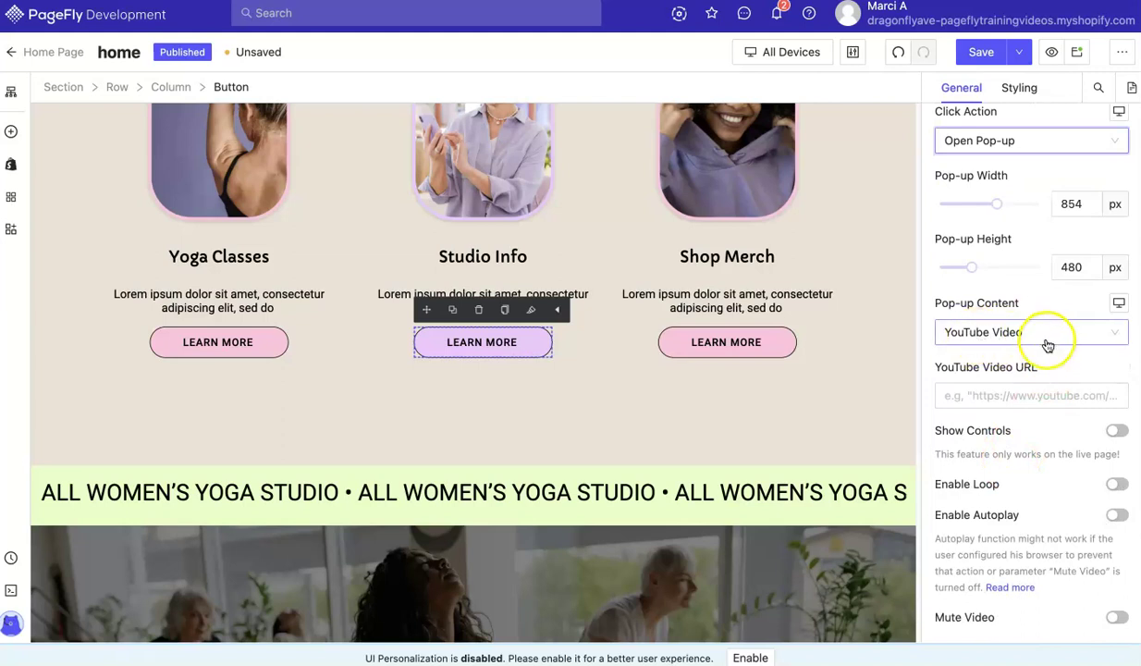
pyautogui.scroll(-1, 1024, 401)
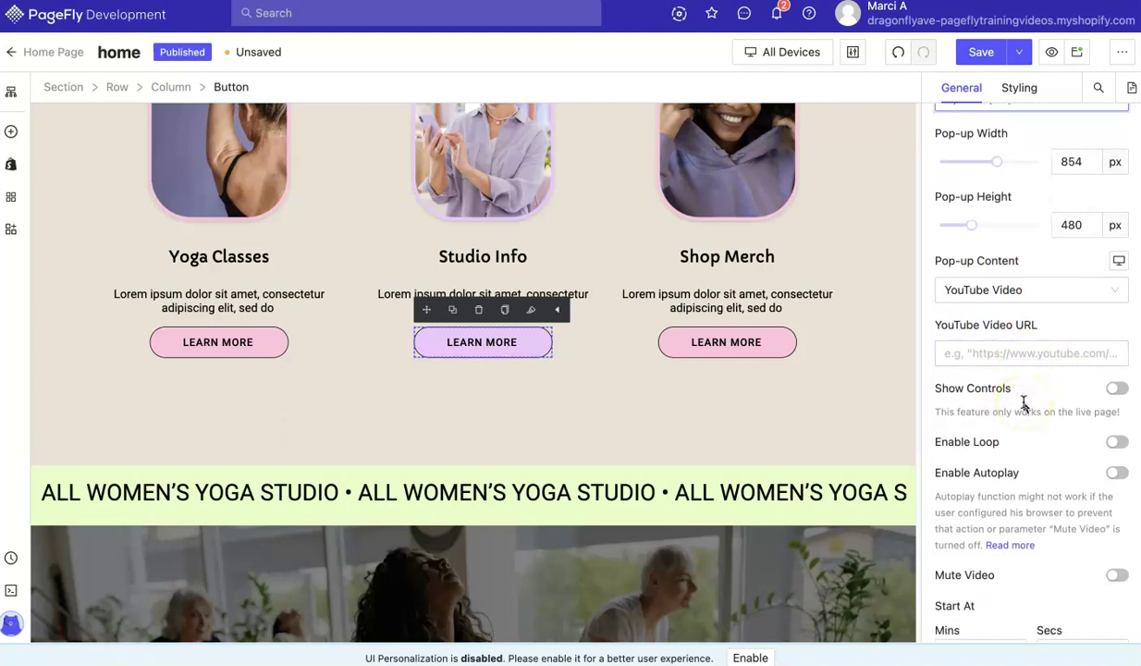
pyautogui.scroll(-5, 1024, 401)
pyautogui.scroll(8, 1023, 401)
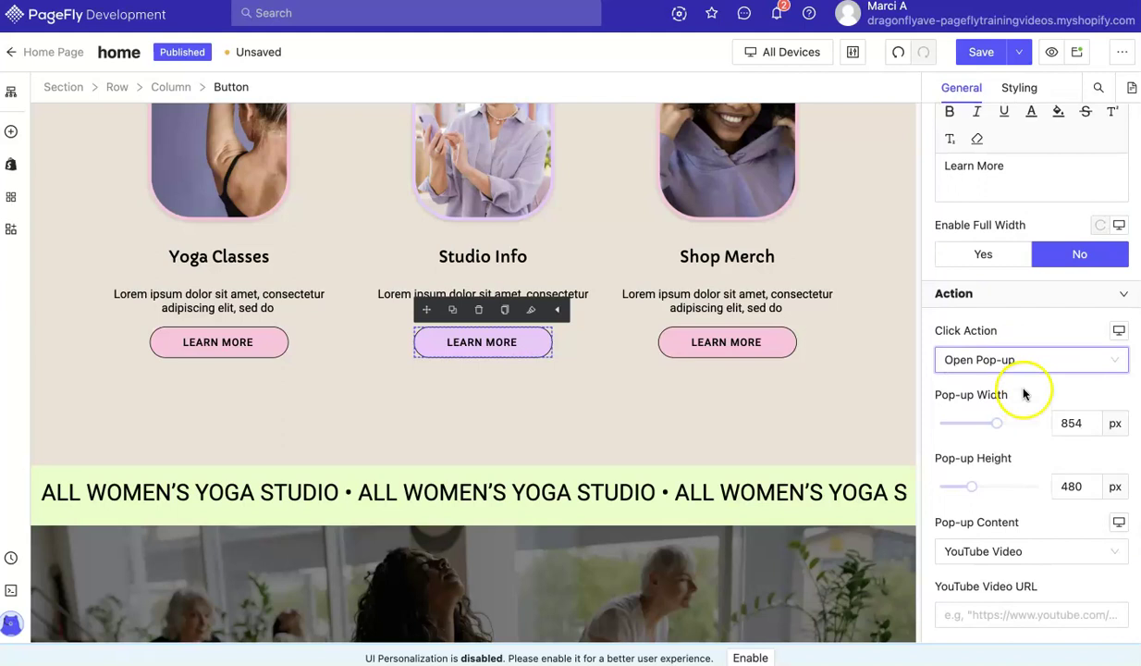
# Set the click action to Scroll To Section targeting the first section, and show the page outline.
pyautogui.click(1020, 358)
pyautogui.click(999, 440)
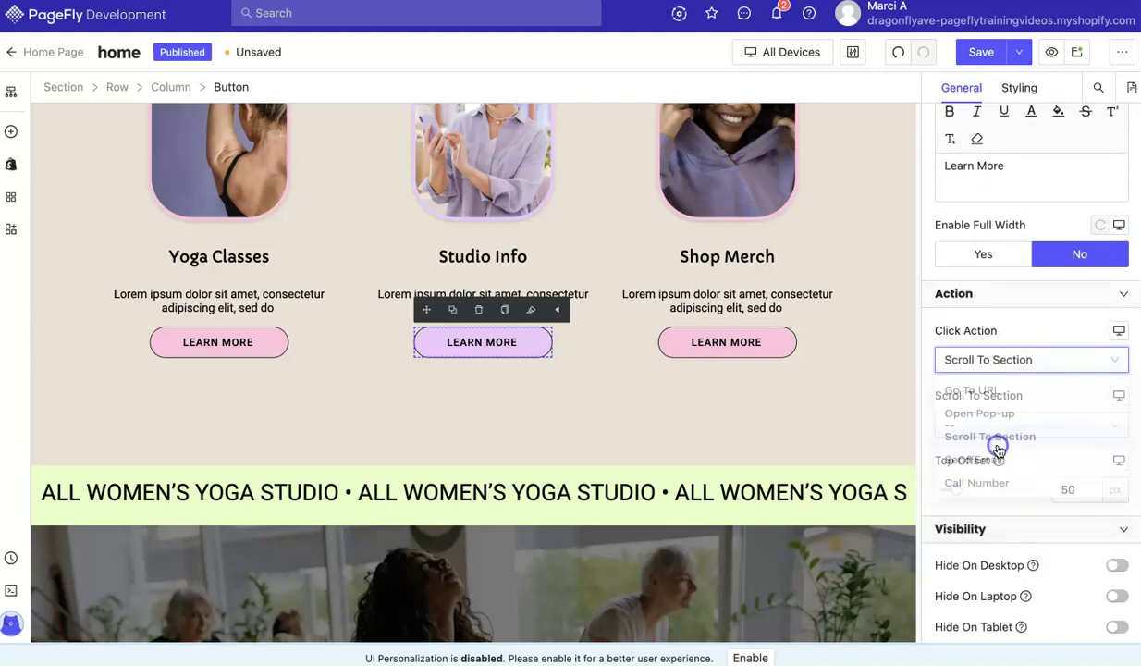
pyautogui.click(1013, 422)
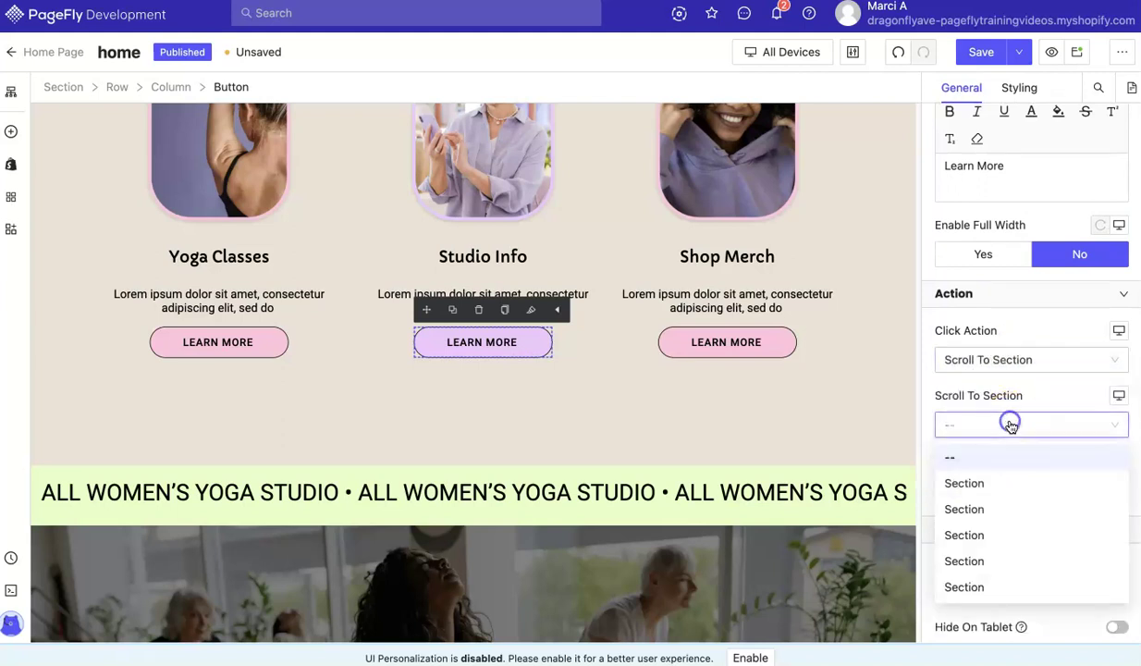
pyautogui.click(999, 484)
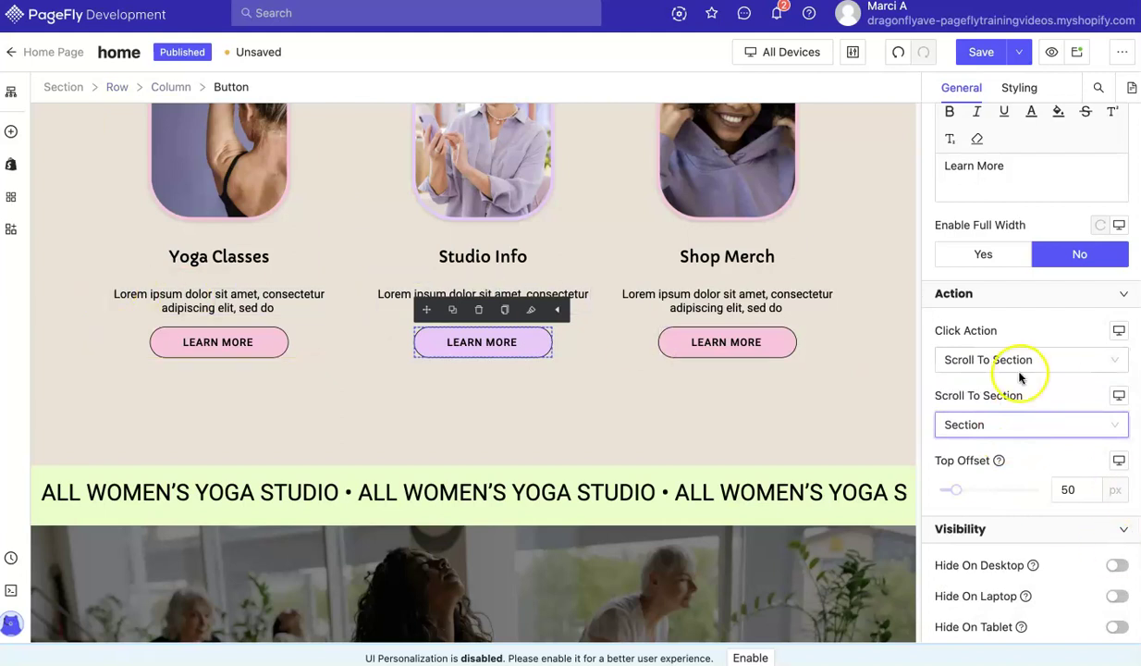
pyautogui.click(23, 98)
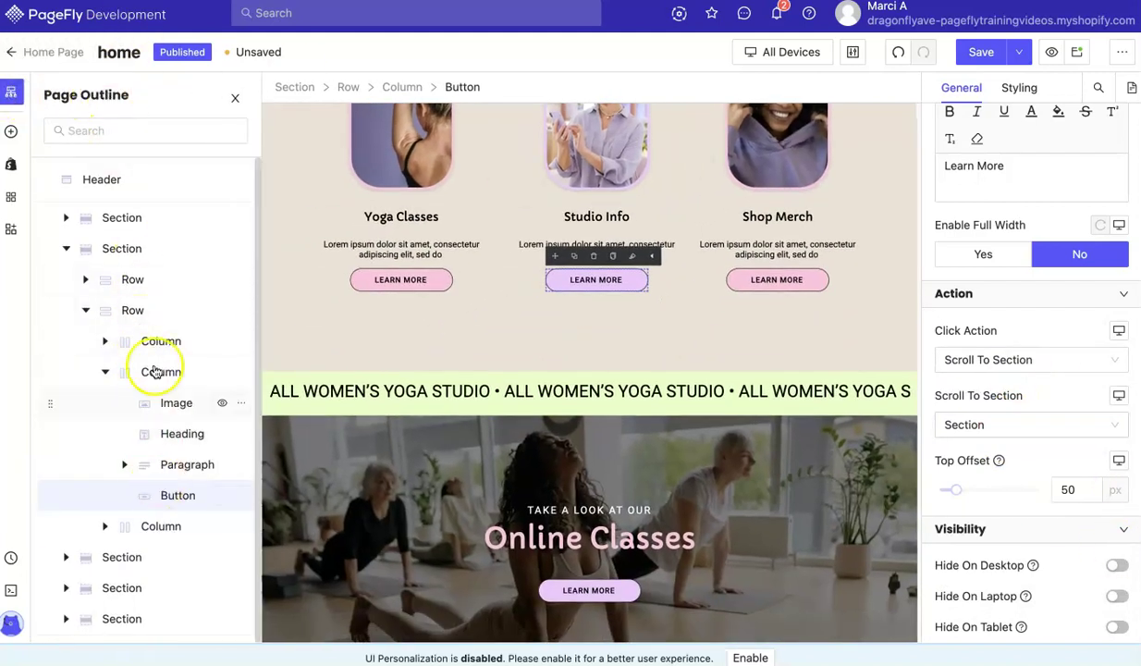
# Rename the newsletter section in the page outline to 'Sign Up'.
pyautogui.scroll(-1, 218, 495)
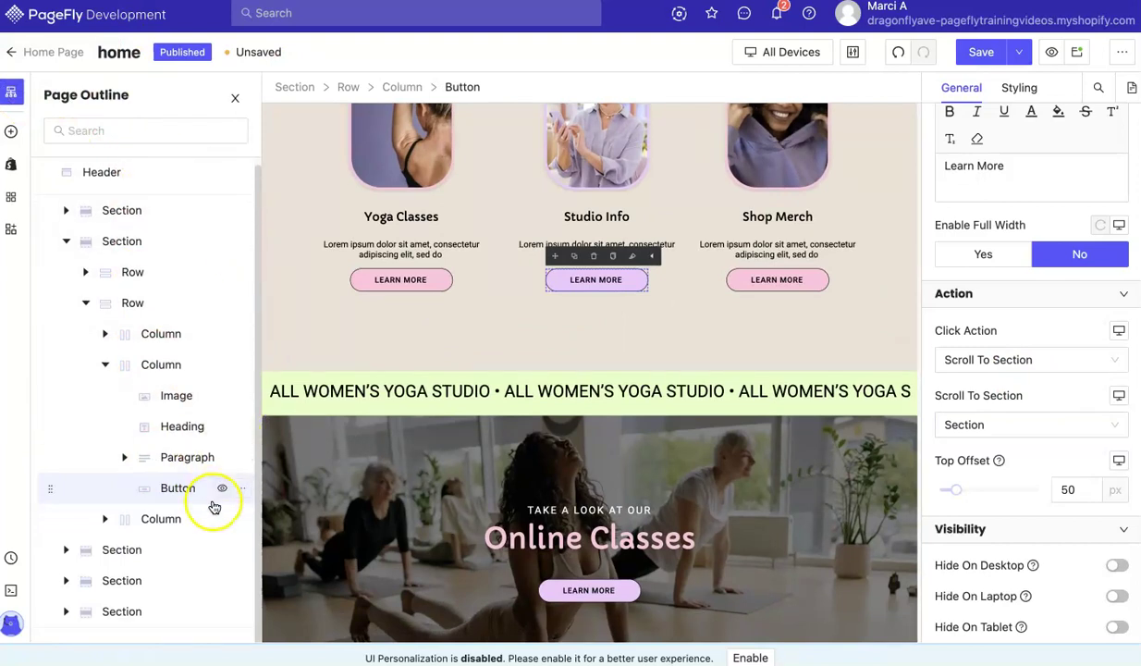
pyautogui.click(184, 579)
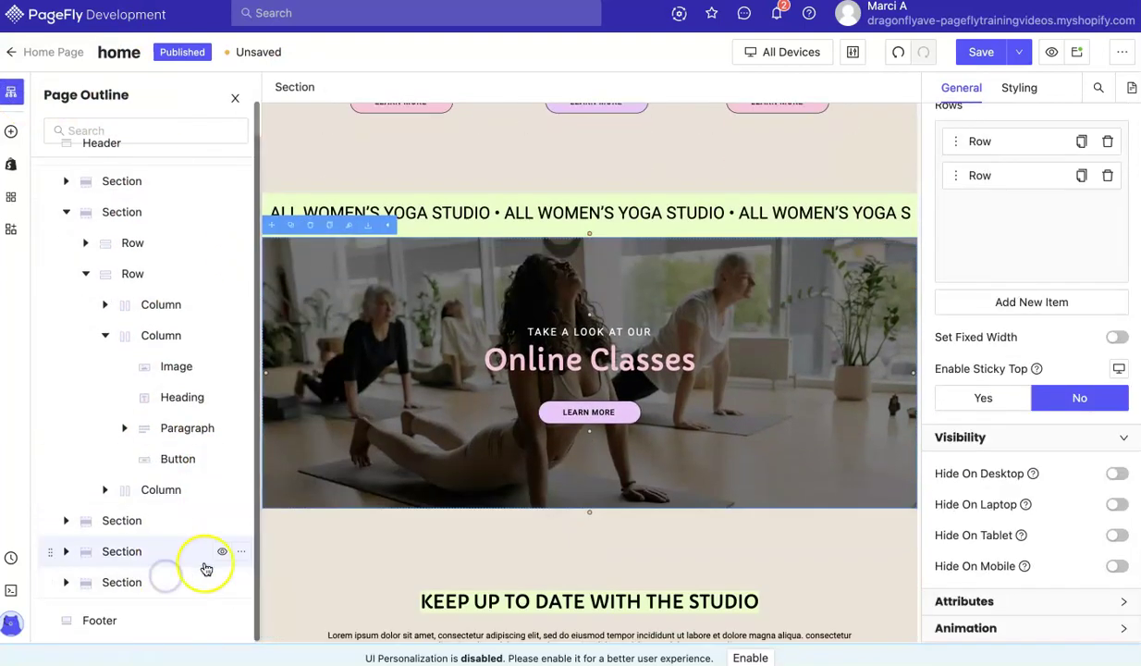
pyautogui.click(240, 582)
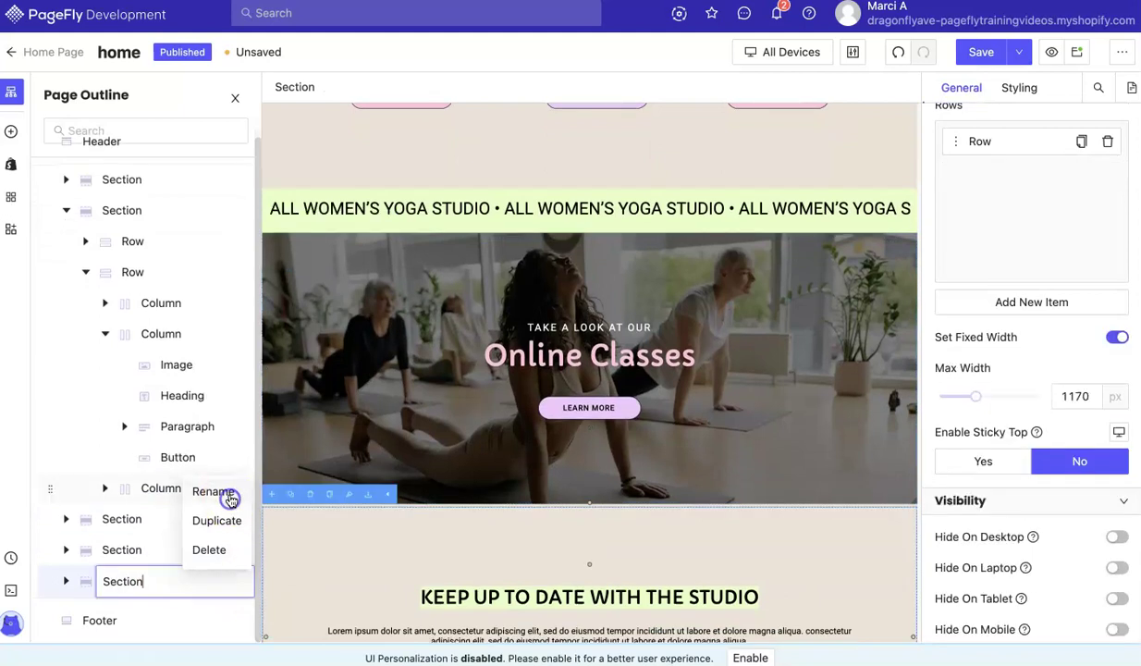
pyautogui.click(231, 488)
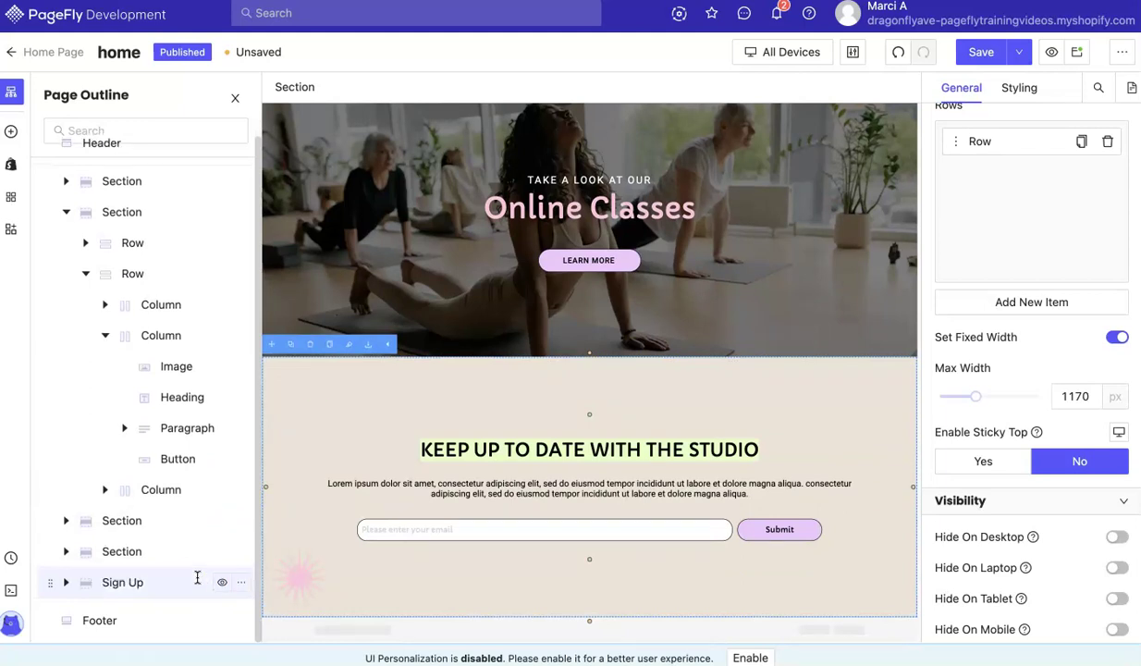
pyautogui.click(861, 307)
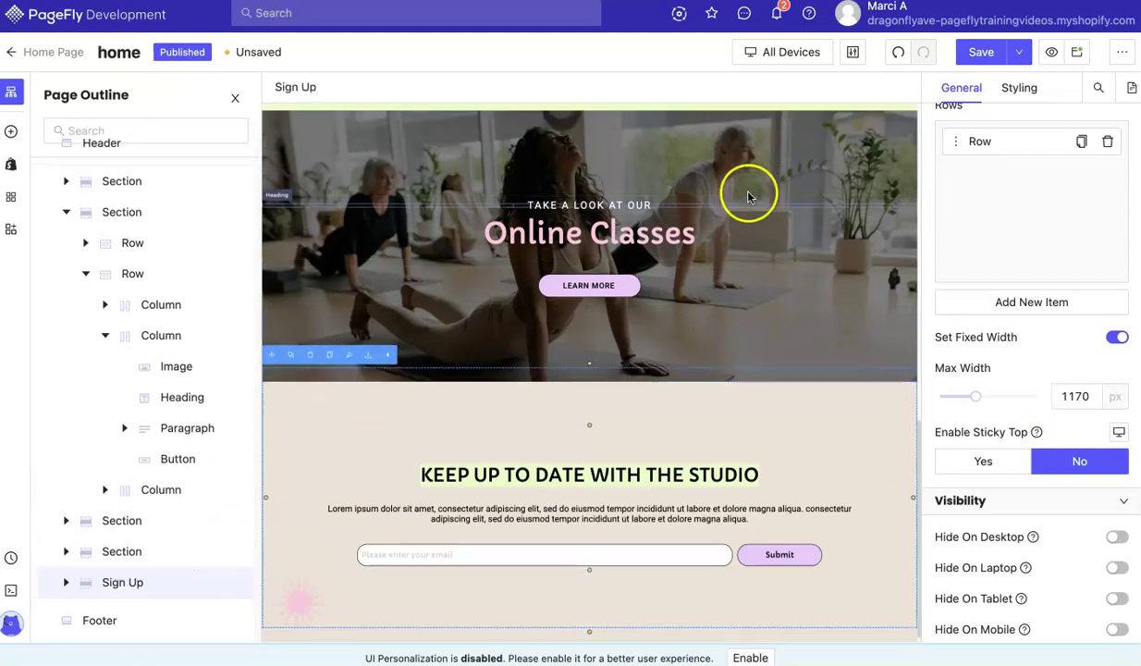
pyautogui.scroll(4, 751, 191)
# Set the Studio Info Learn More button's scroll target to the Sign Up section.
pyautogui.click(646, 277)
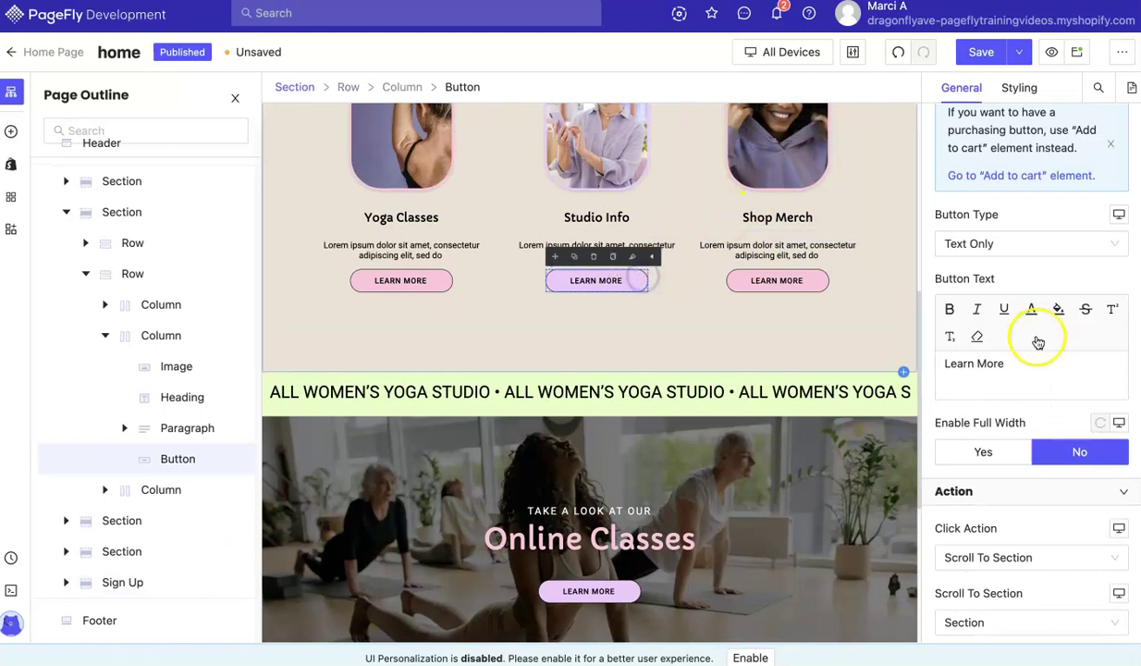
pyautogui.scroll(-5, 1032, 350)
pyautogui.click(1016, 380)
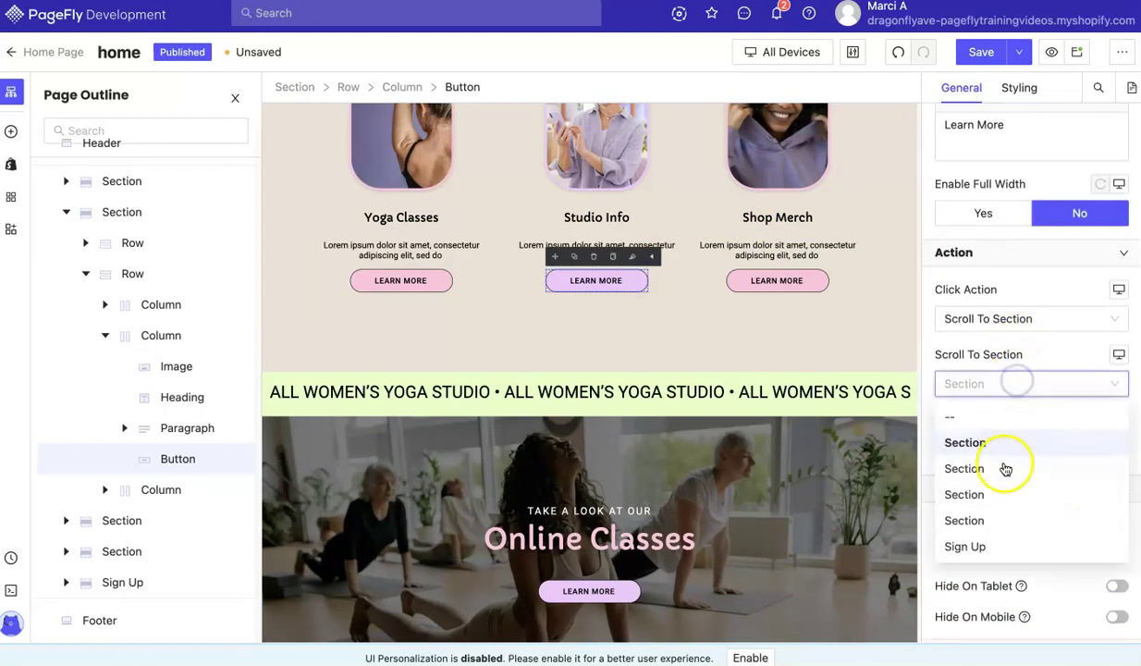
pyautogui.click(969, 545)
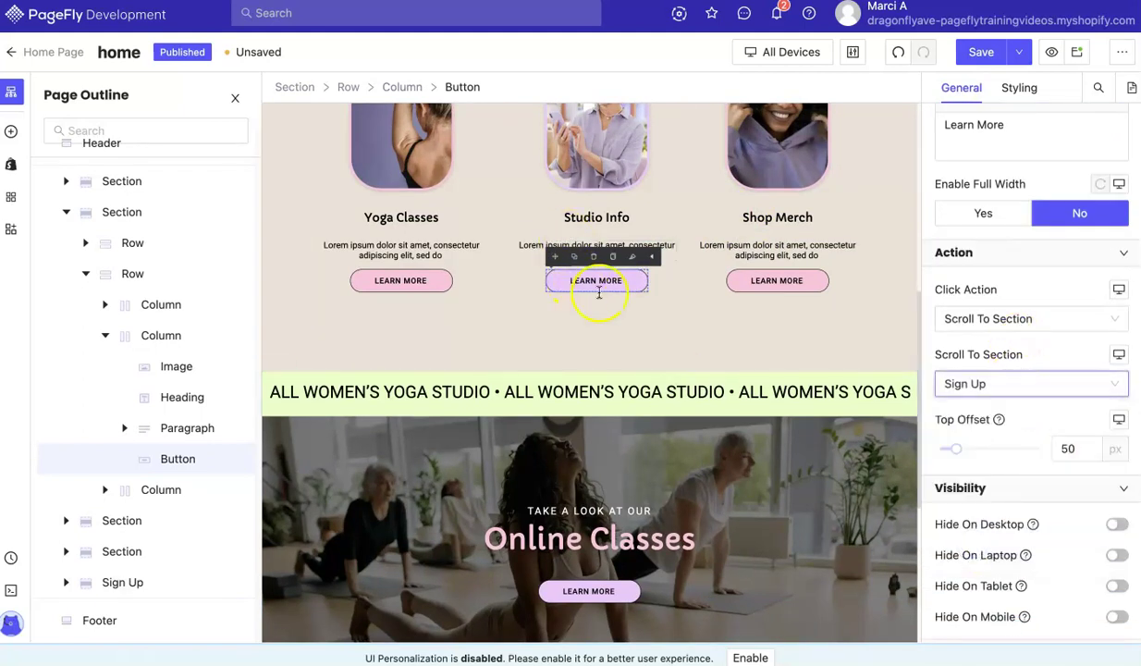
# Scroll back up and select the Choose Your Adventure section below the hero.
pyautogui.scroll(-5, 614, 504)
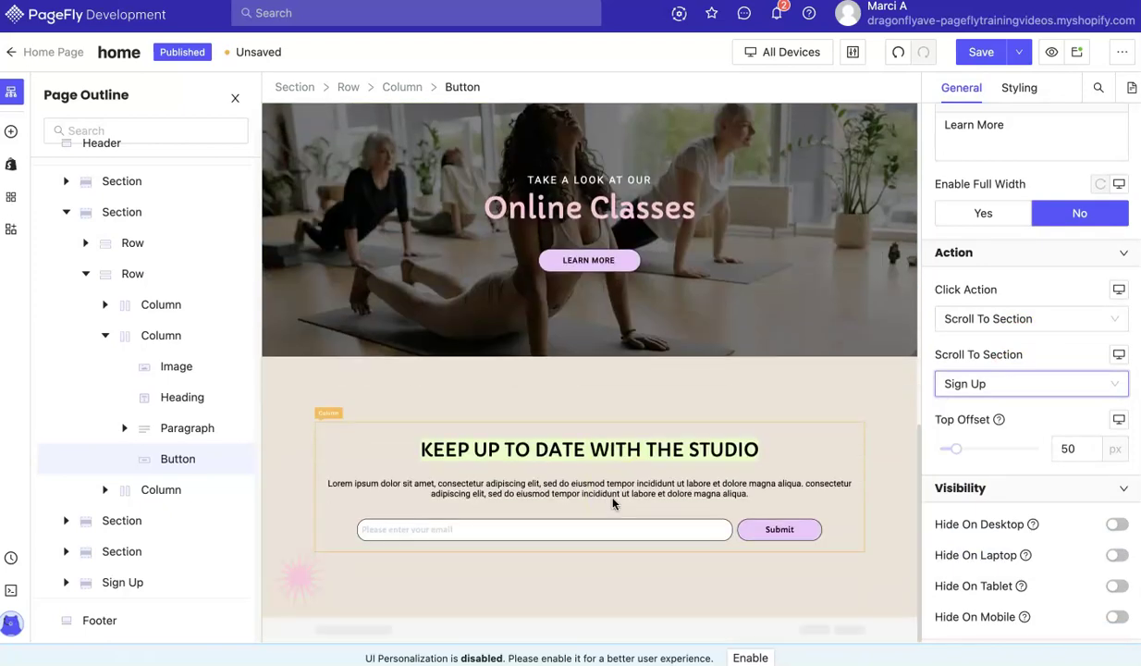
pyautogui.scroll(1, 995, 434)
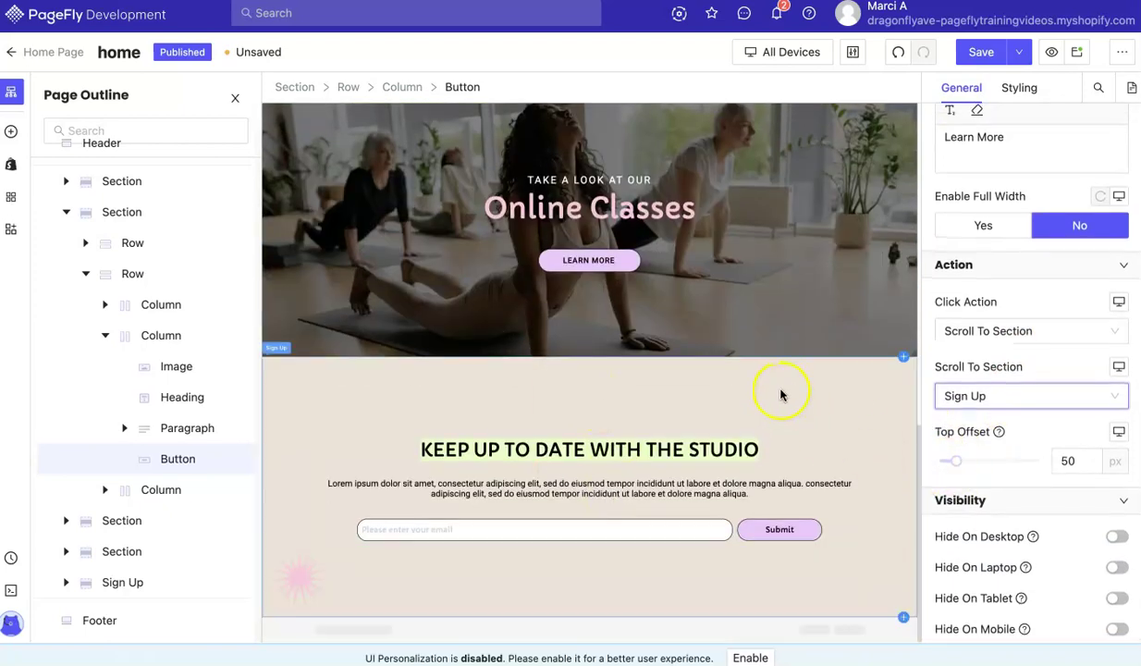
pyautogui.scroll(7, 665, 358)
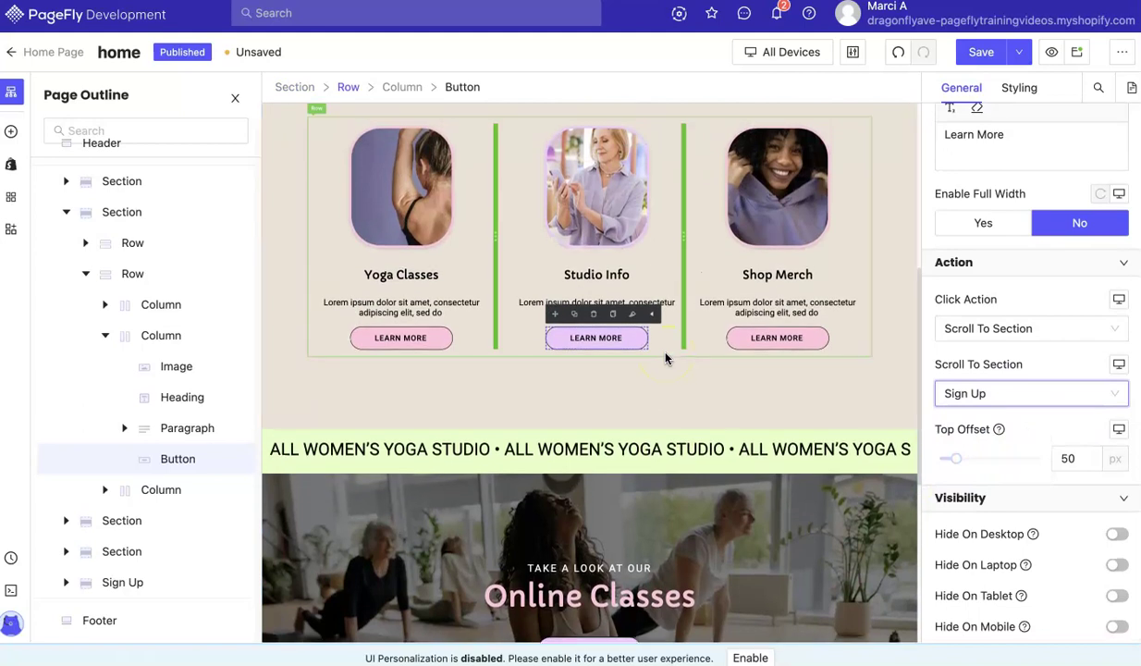
pyautogui.click(675, 479)
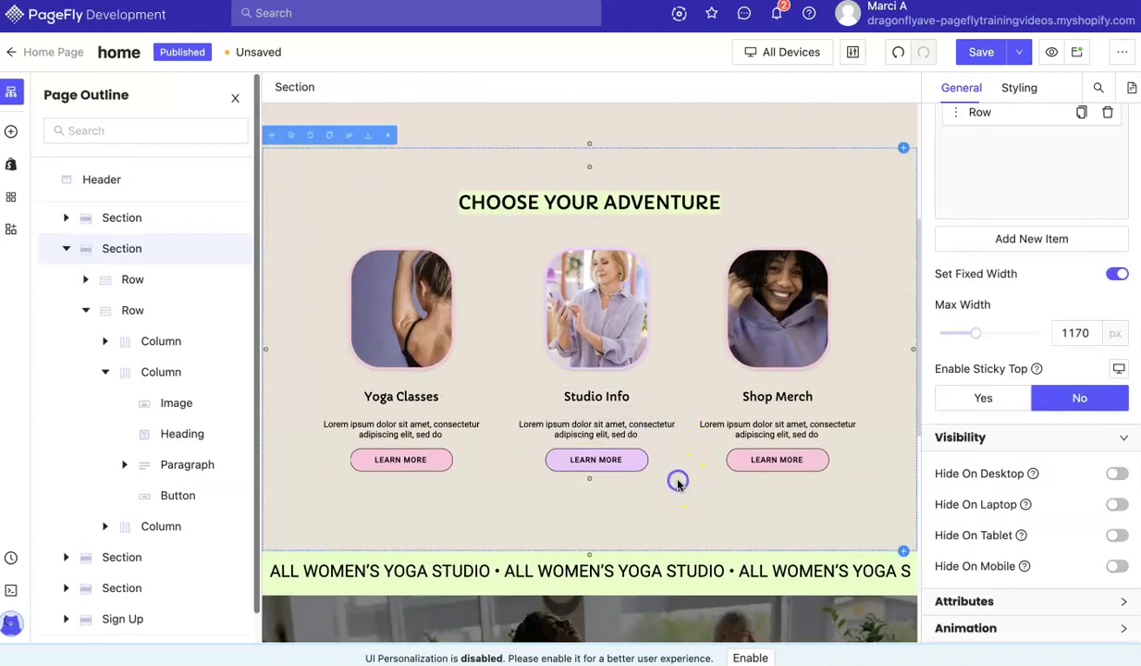
pyautogui.scroll(3, 700, 321)
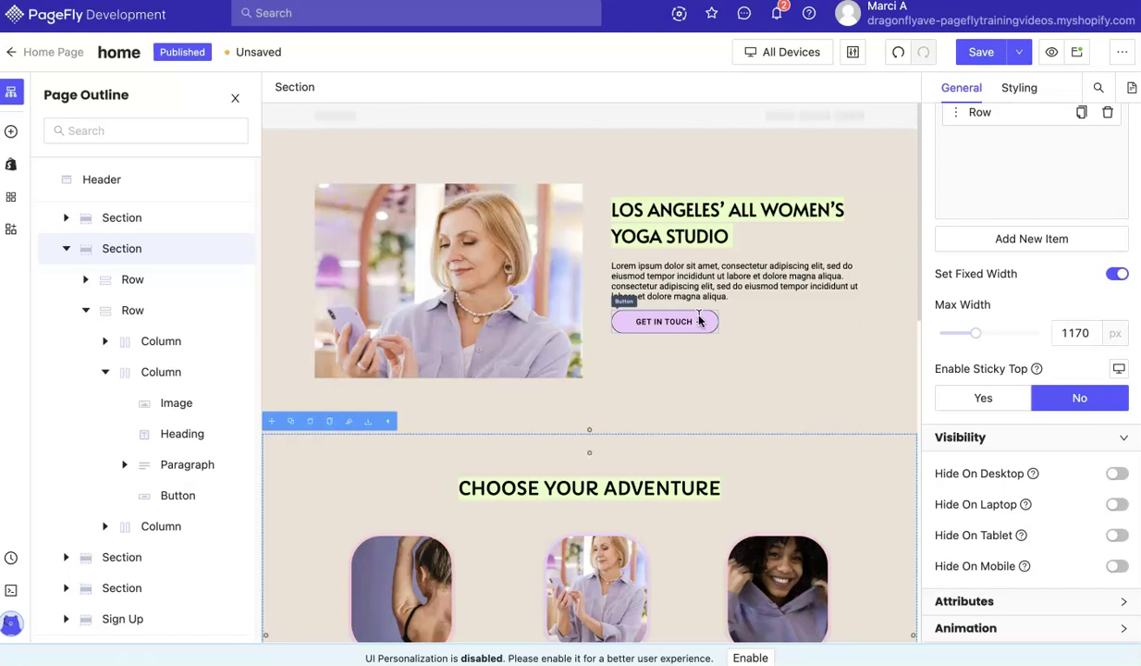
pyautogui.click(991, 56)
# Save and publish the home page, then dismiss the Auto Save prompt.
pyautogui.click(1018, 52)
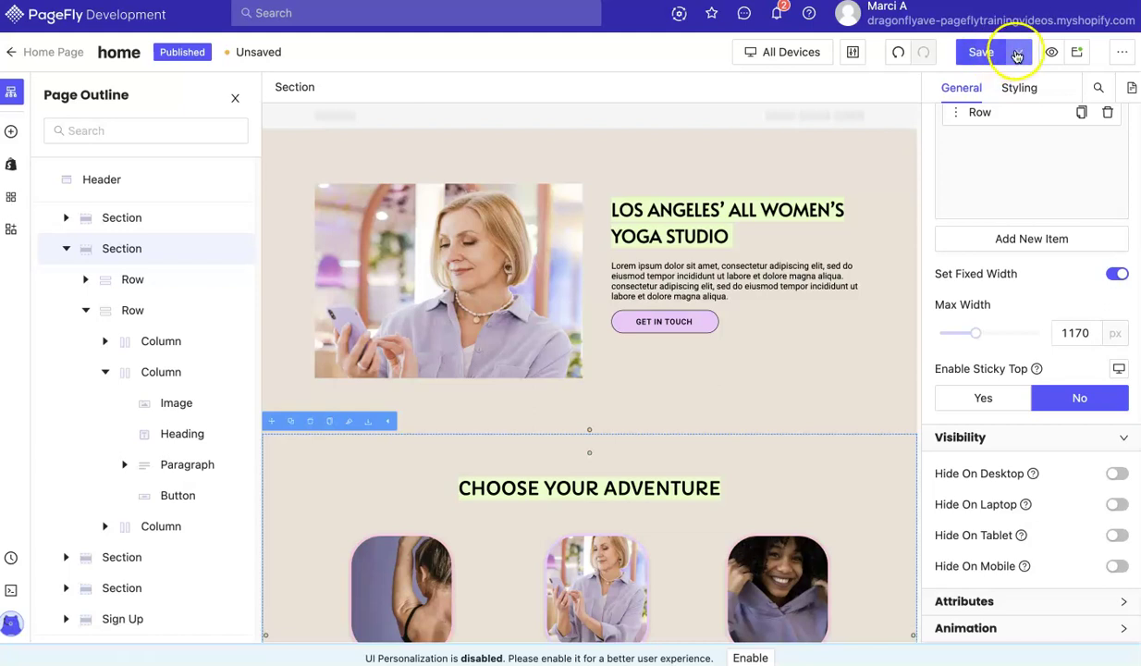
pyautogui.click(999, 85)
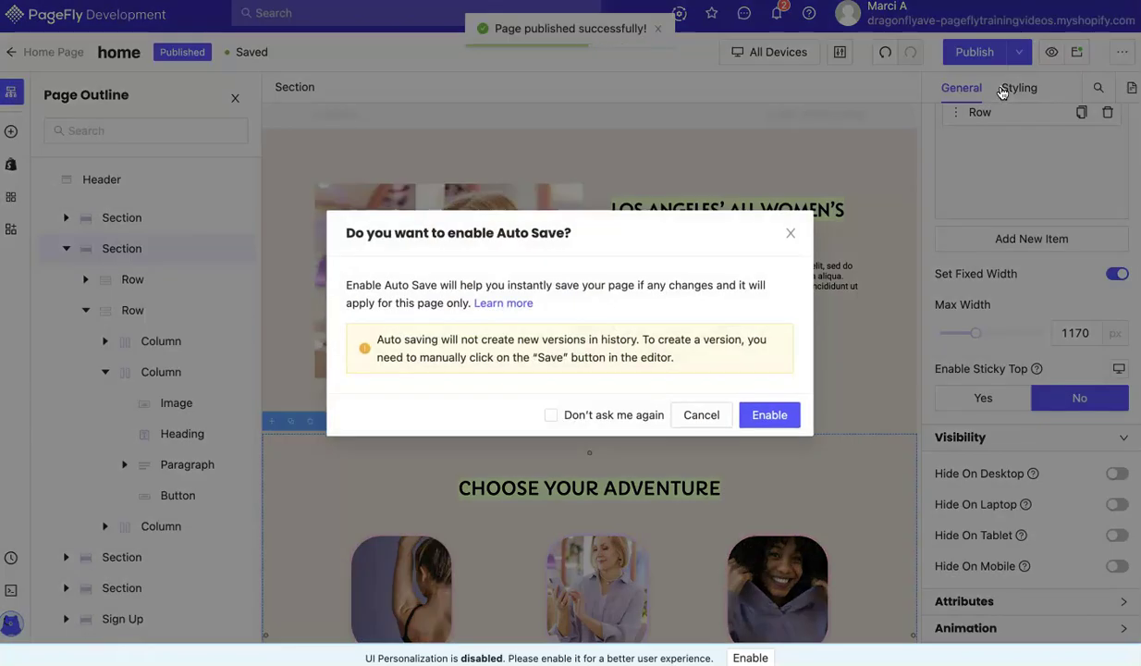
pyautogui.click(795, 233)
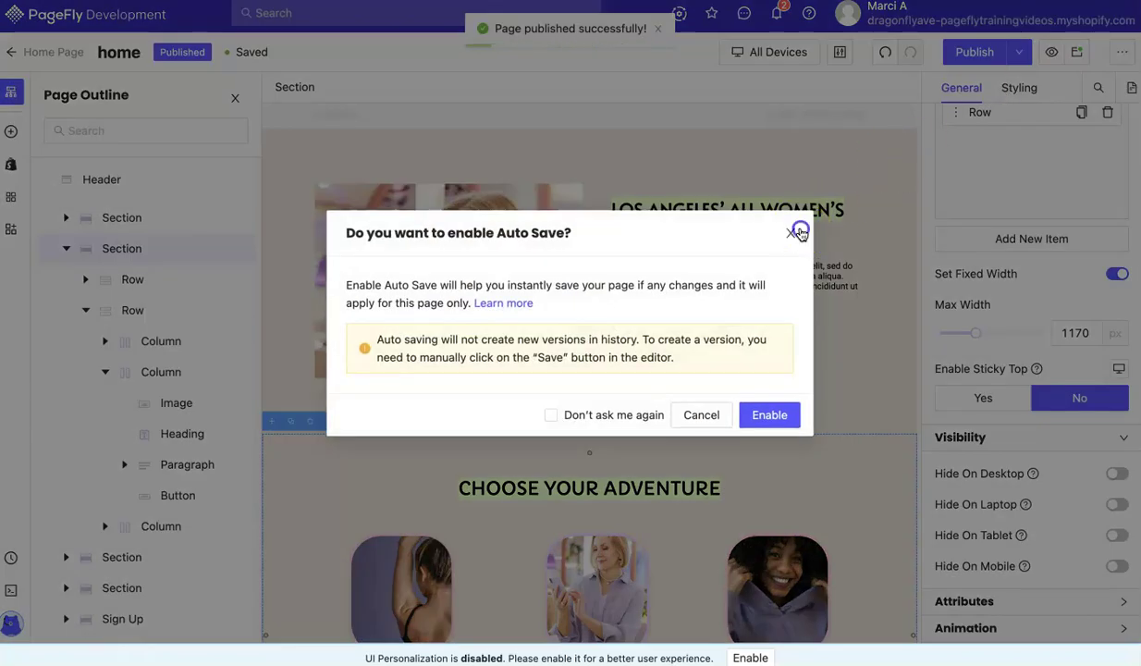